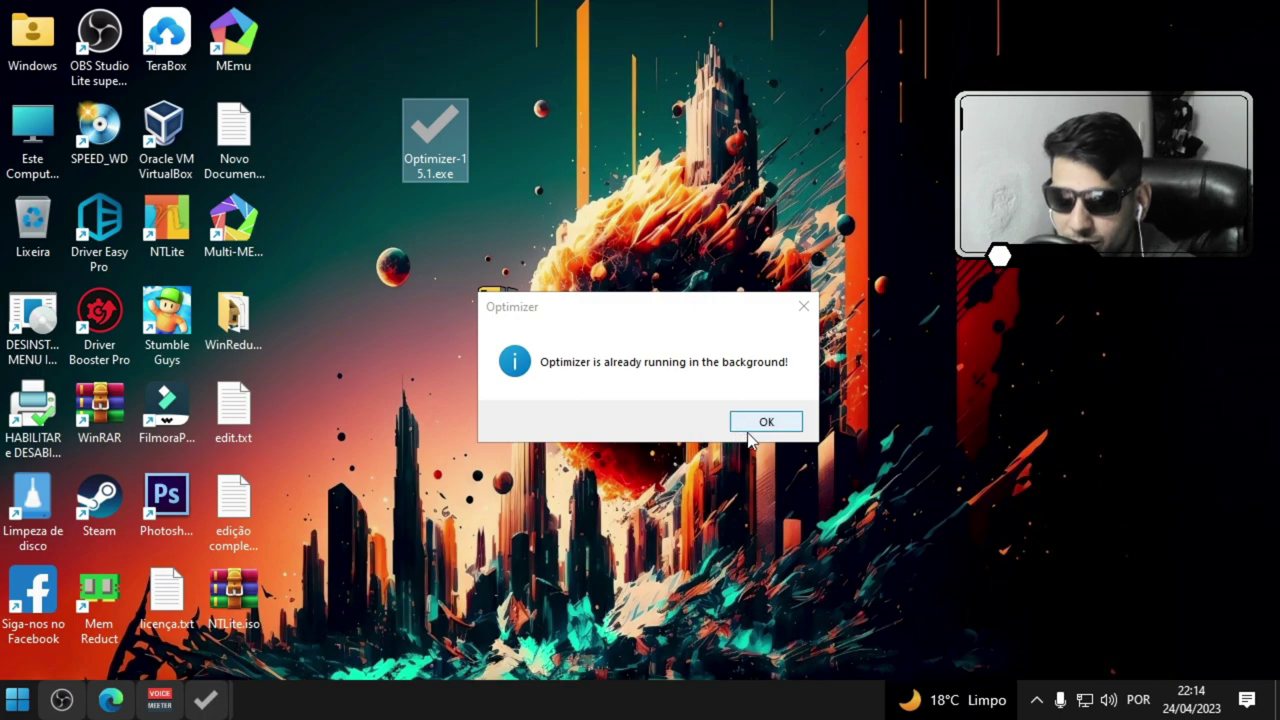
# - Dismiss the notice about the program already running and bring the open Optimizer window to the front
pyautogui.click(762, 425)
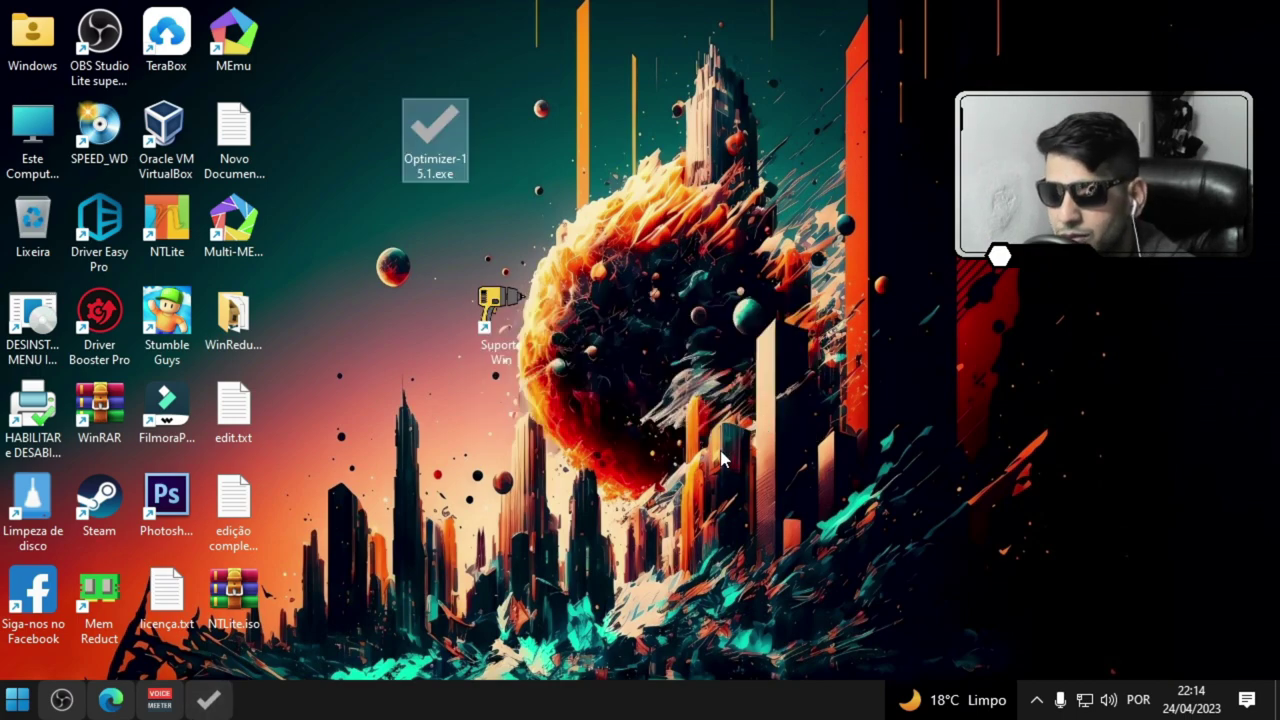
pyautogui.click(218, 708)
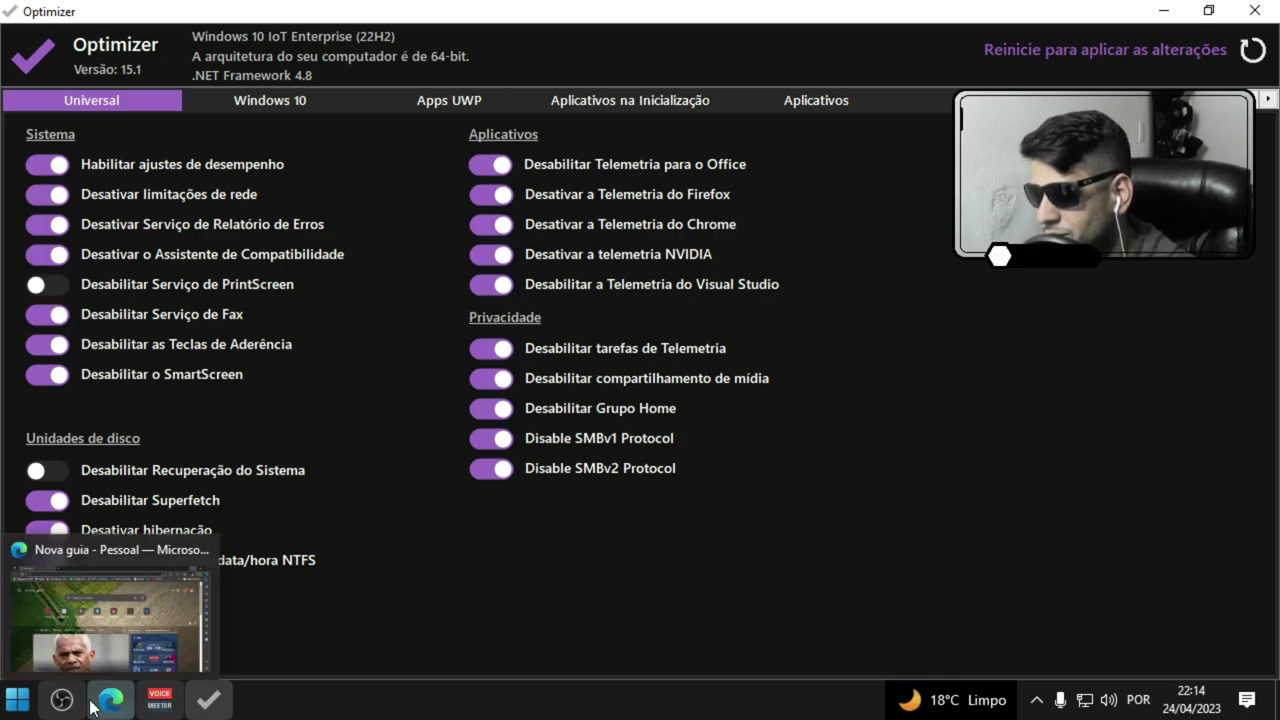
pyautogui.moveTo(66, 710)
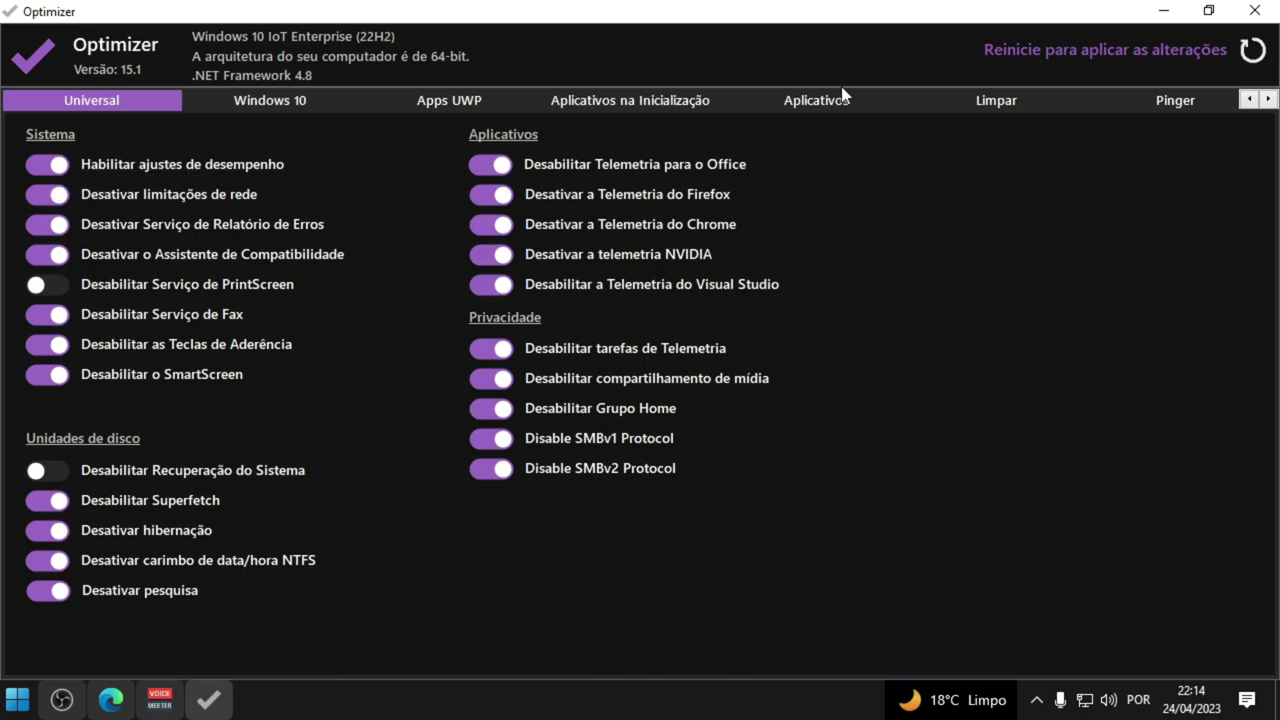
# - Open the Opções page and choose Português as the interface language
pyautogui.click(1268, 100)
pyautogui.click(1268, 100)
pyautogui.click(1269, 100)
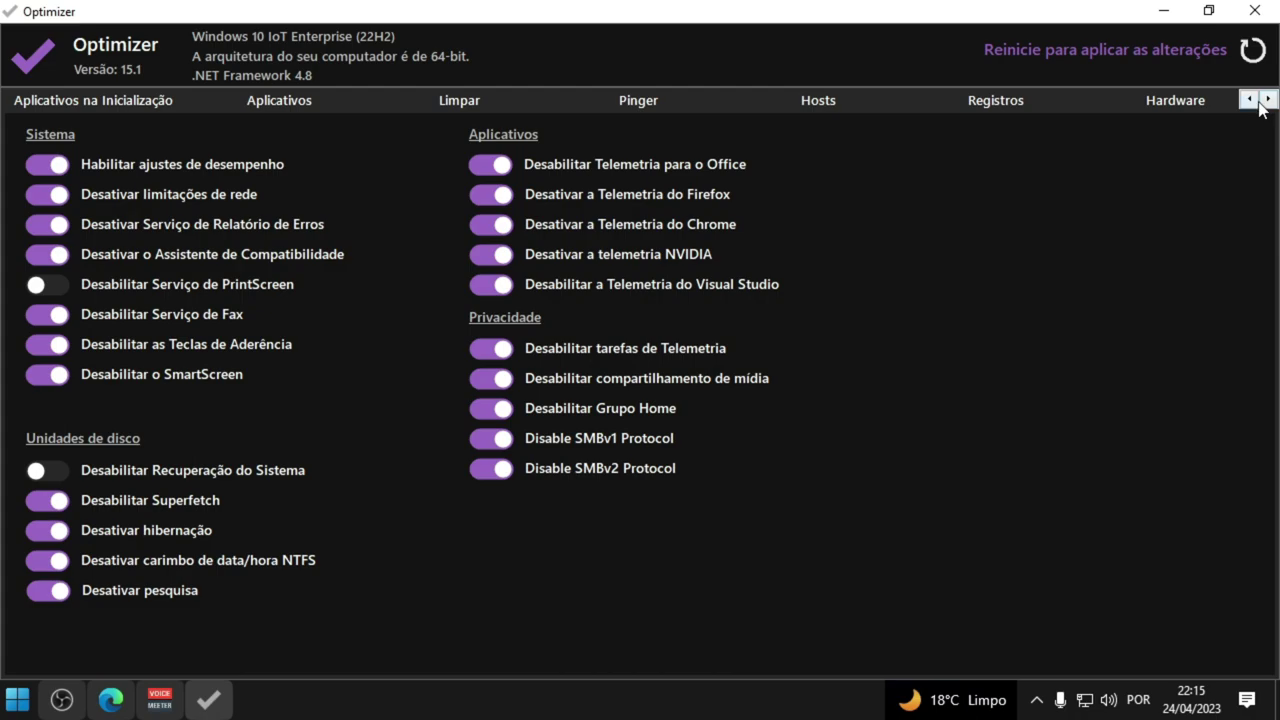
pyautogui.click(1268, 100)
pyautogui.click(1268, 100)
pyautogui.click(1268, 100)
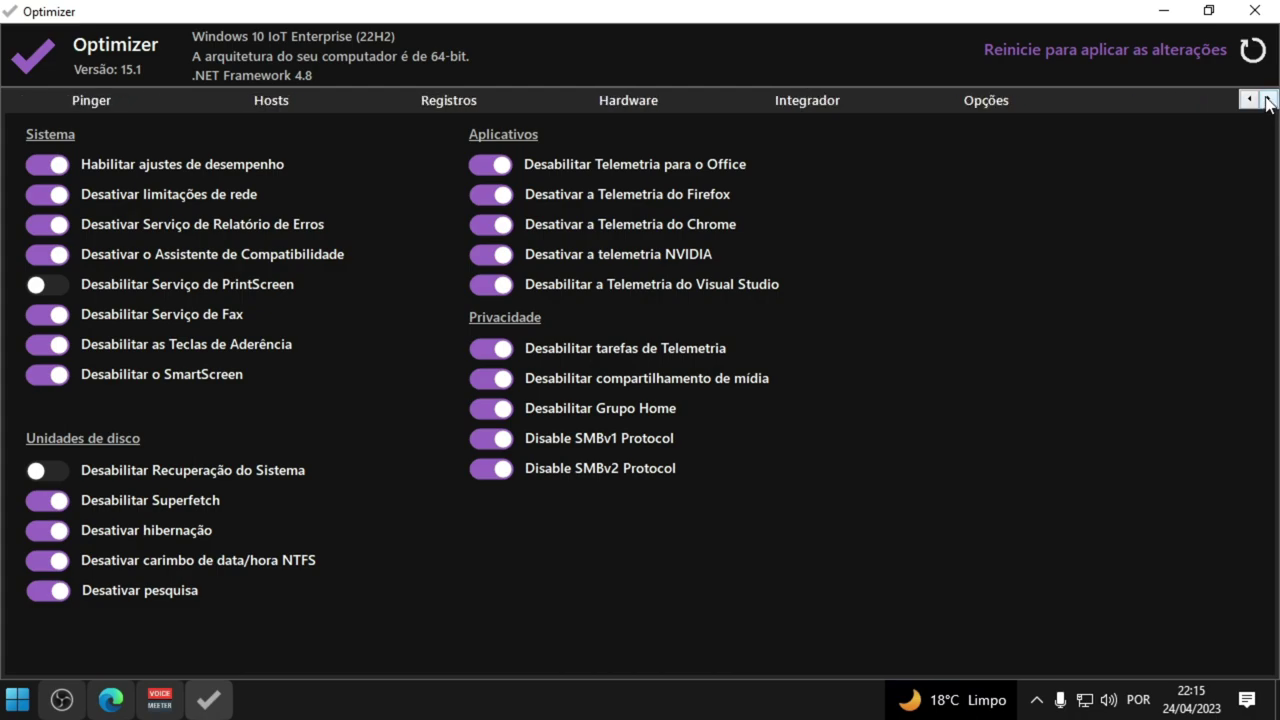
pyautogui.click(1249, 99)
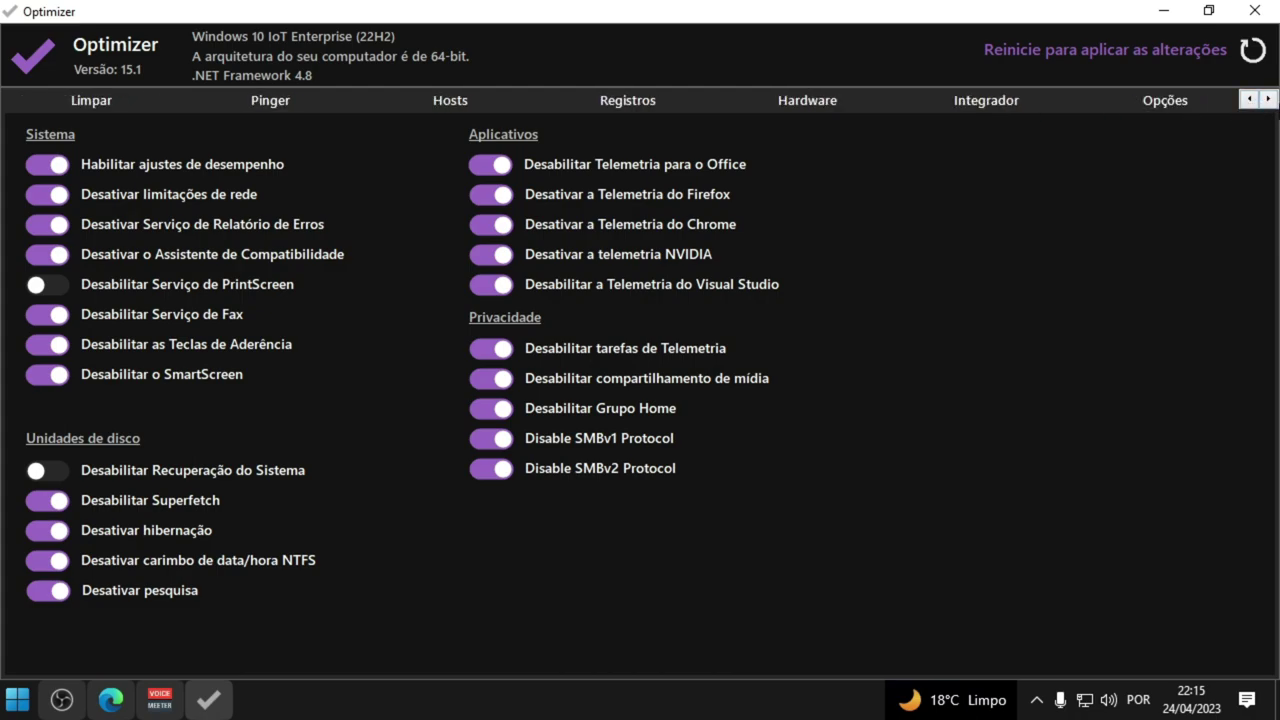
pyautogui.click(1249, 99)
pyautogui.click(1269, 100)
pyautogui.click(1269, 100)
pyautogui.click(1245, 99)
pyautogui.click(1166, 106)
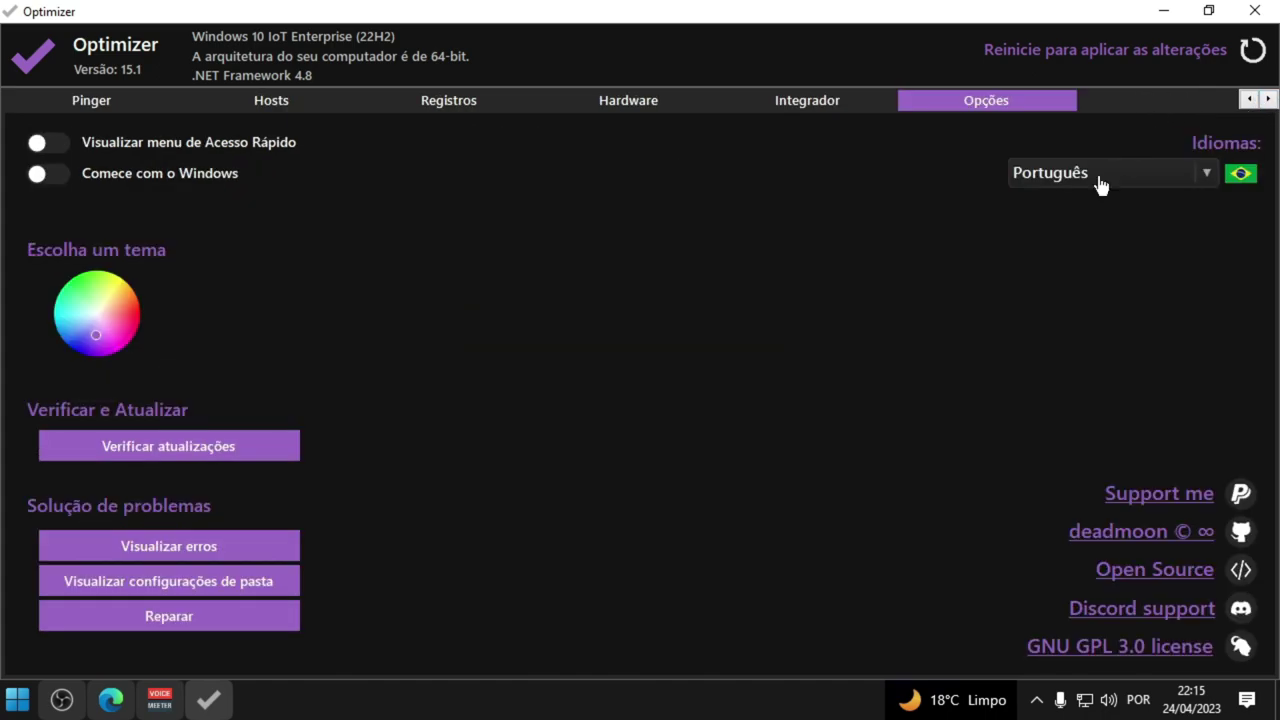
pyautogui.click(1192, 176)
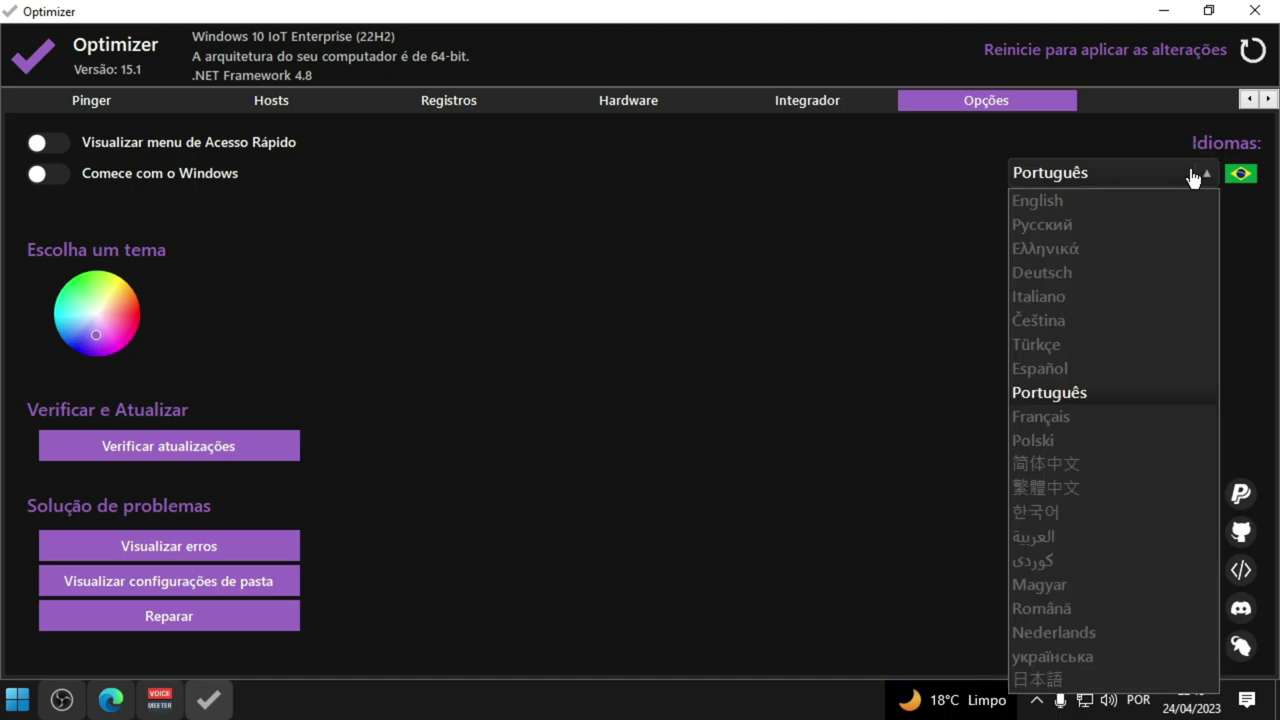
pyautogui.click(1042, 400)
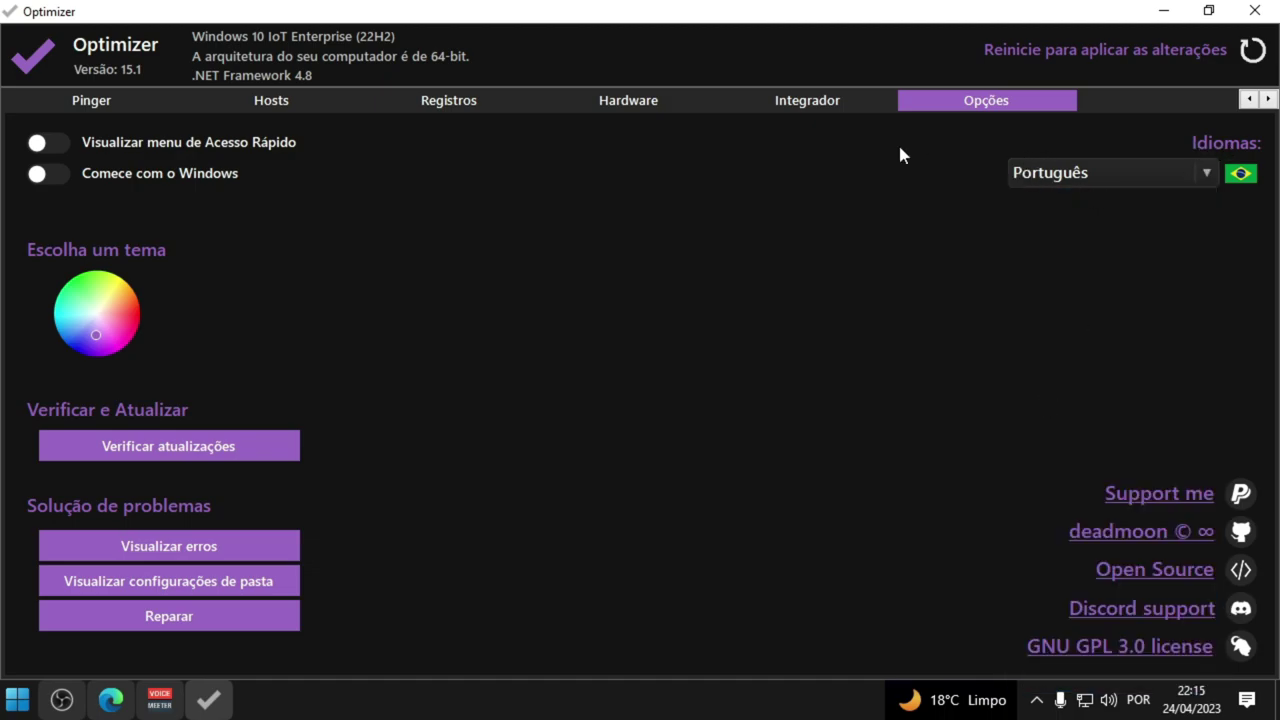
# - Review the settings on the Windows 10, Universal and Apps UWP pages
pyautogui.click(1245, 100)
pyautogui.click(1245, 100)
pyautogui.click(1245, 100)
pyautogui.click(1245, 100)
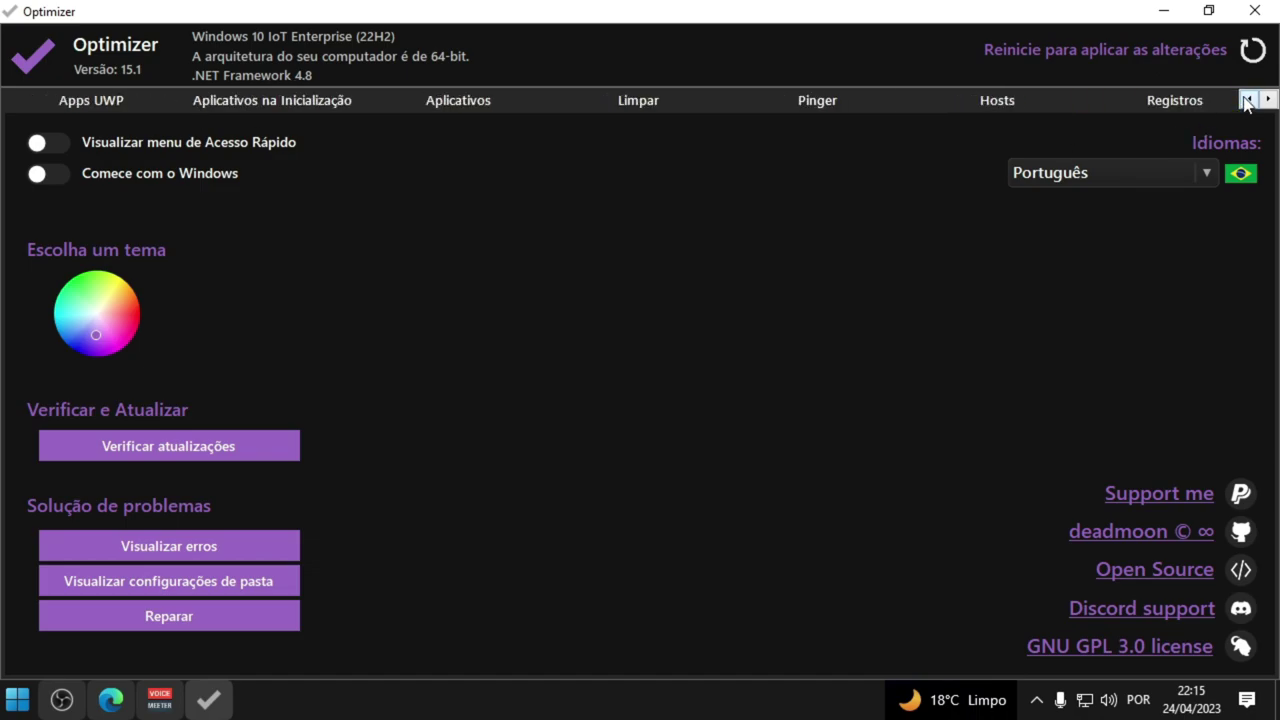
pyautogui.click(1247, 100)
pyautogui.click(91, 96)
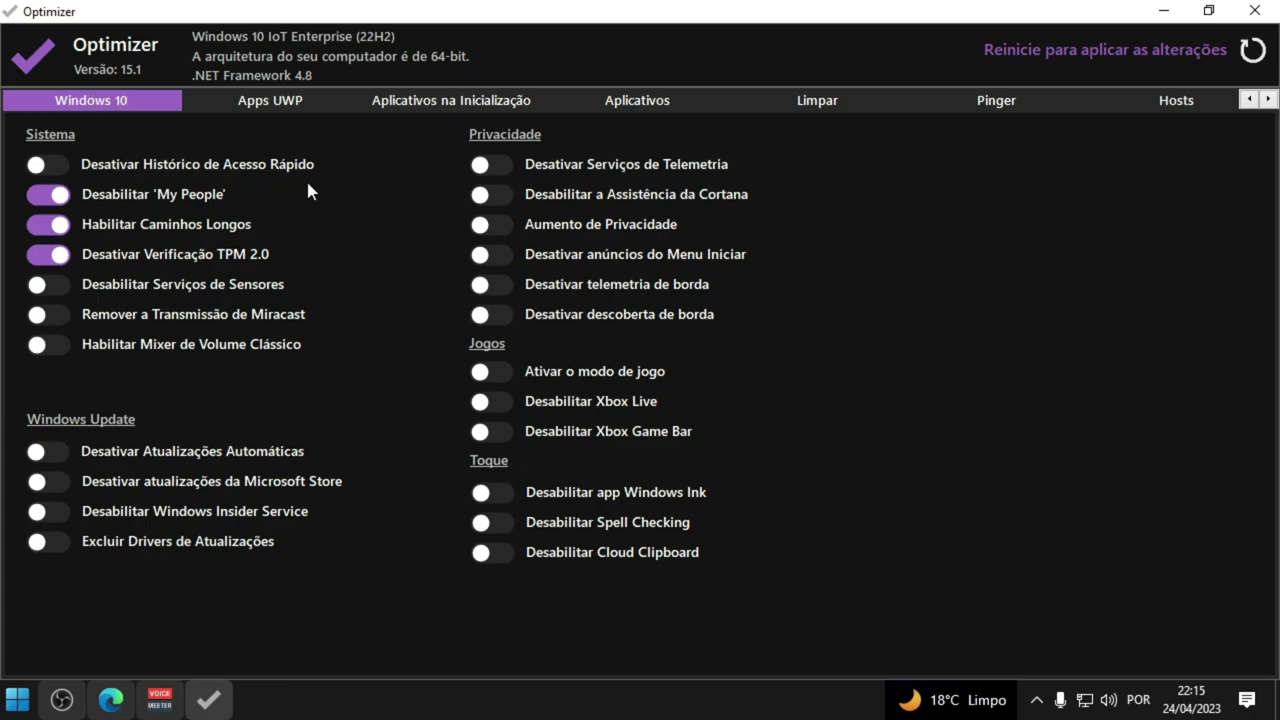
pyautogui.click(1248, 100)
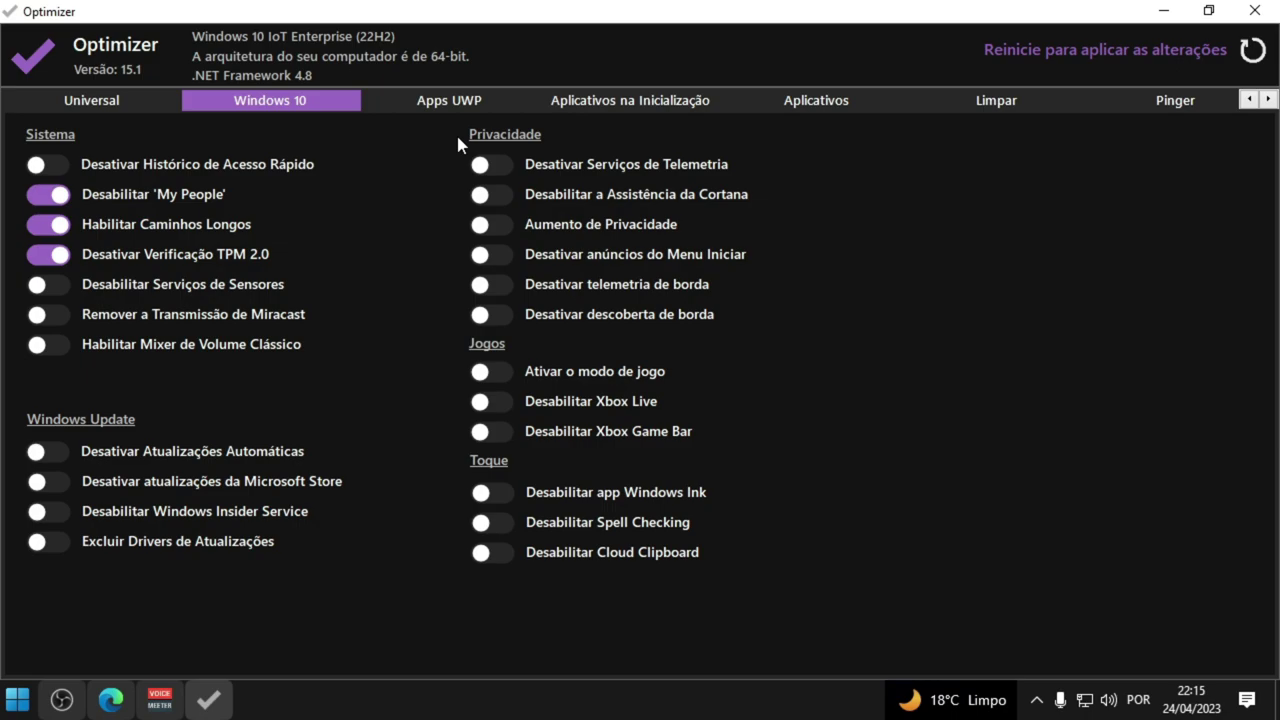
pyautogui.click(70, 104)
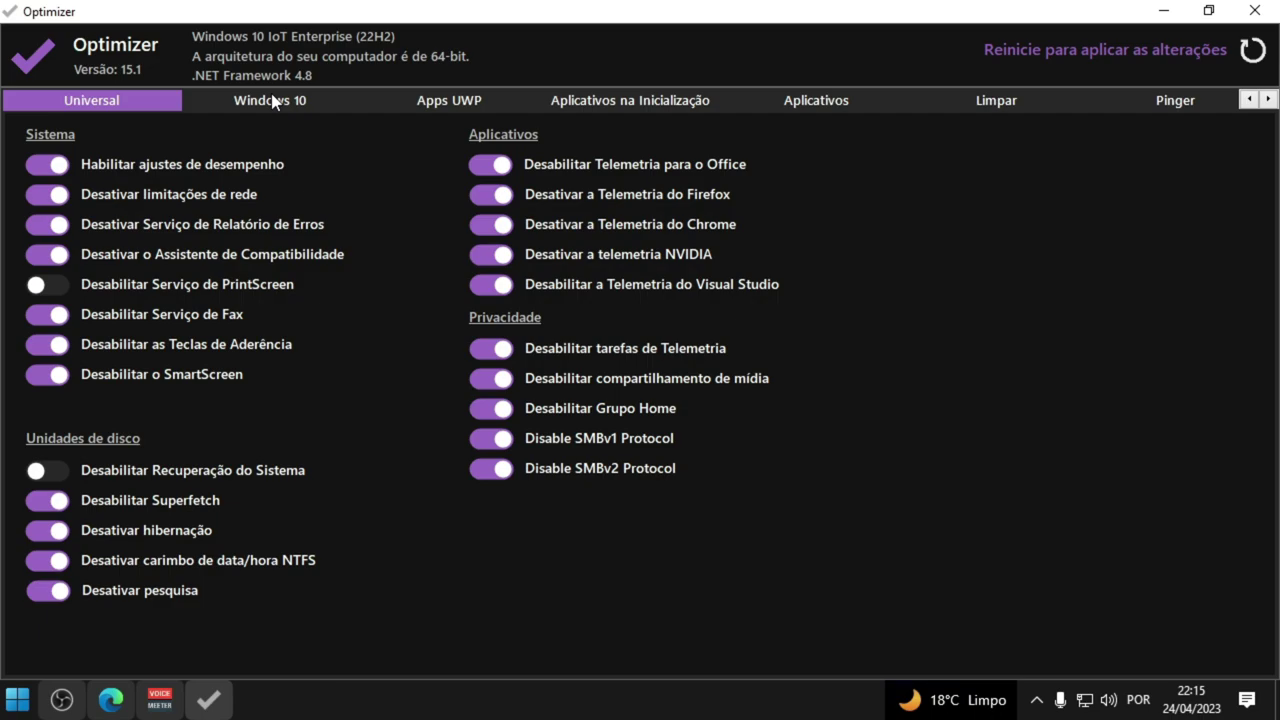
pyautogui.click(243, 106)
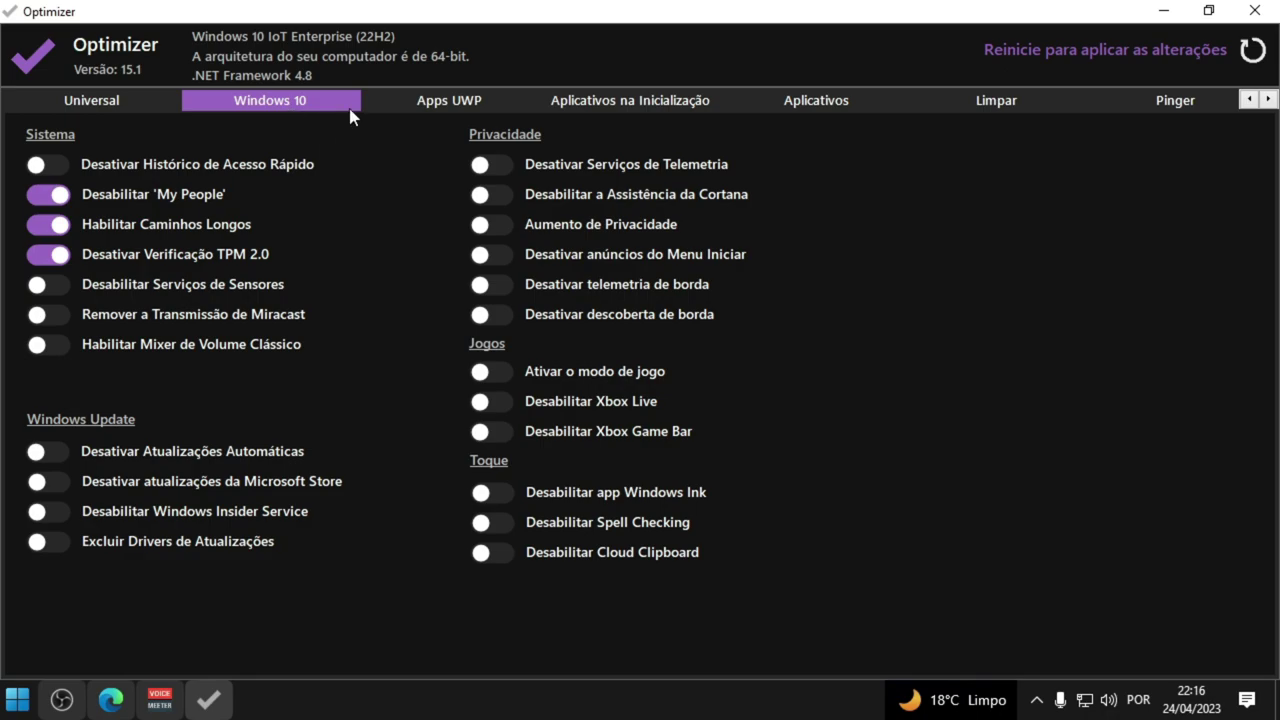
pyautogui.click(423, 104)
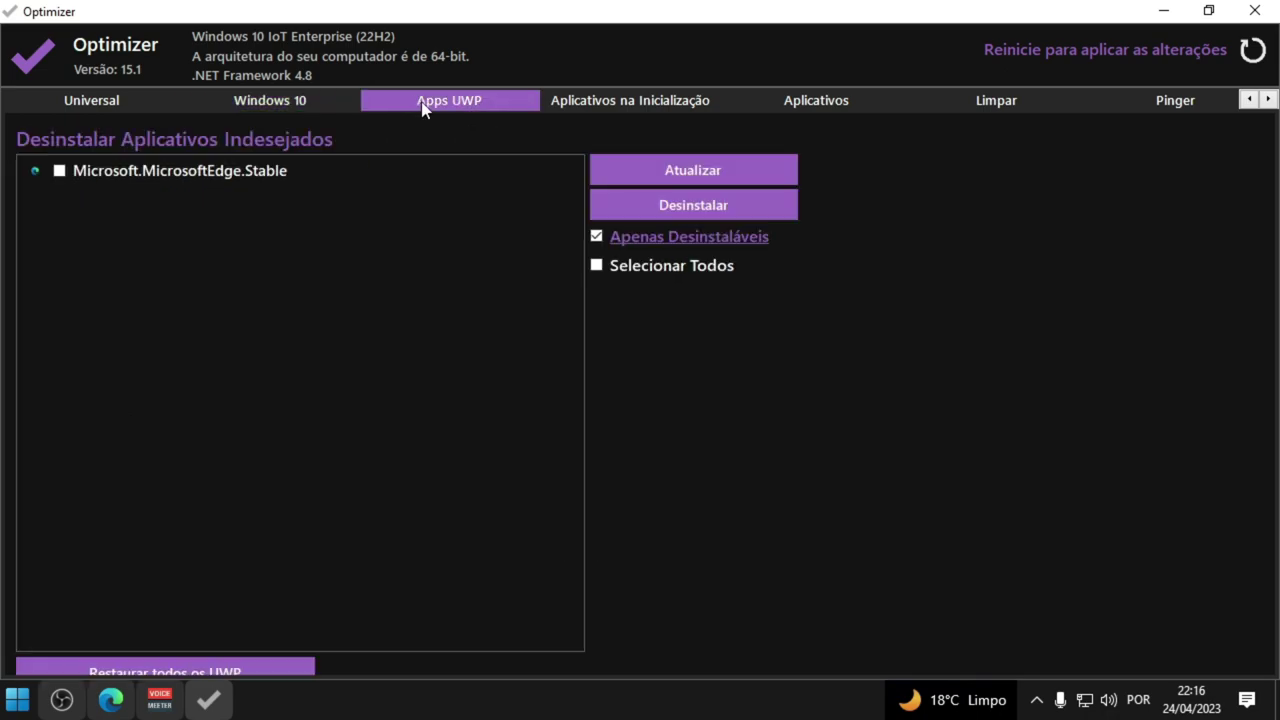
# - On the Universal page, switch Habilitar ajustes de desempenho and Desabilitar Serviço de Fax off and back on
pyautogui.click(128, 103)
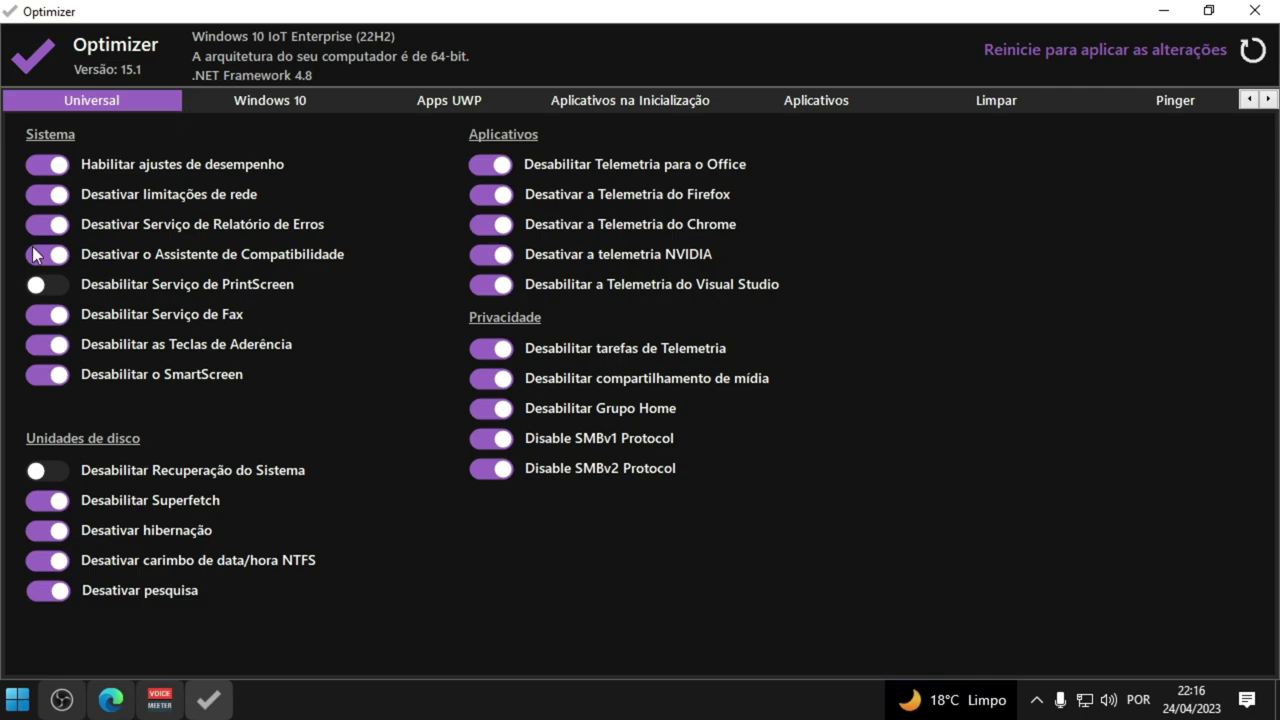
pyautogui.click(47, 170)
pyautogui.click(50, 170)
pyautogui.click(50, 317)
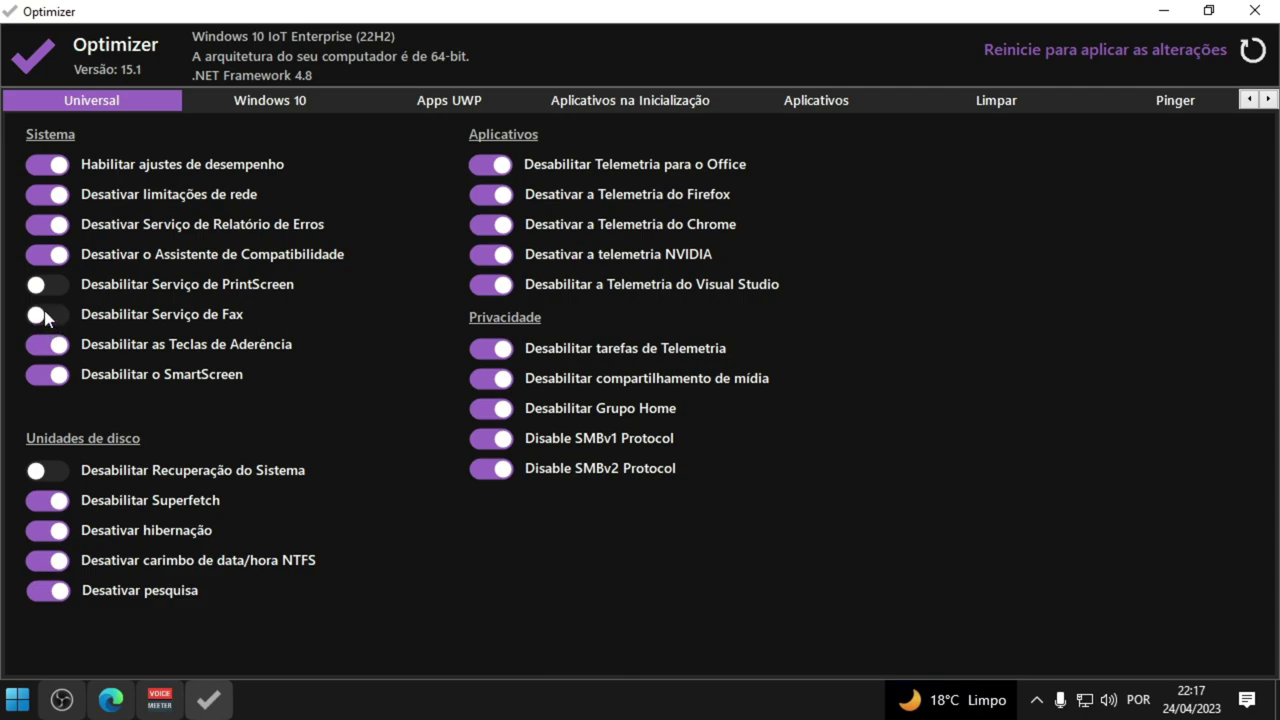
pyautogui.click(50, 318)
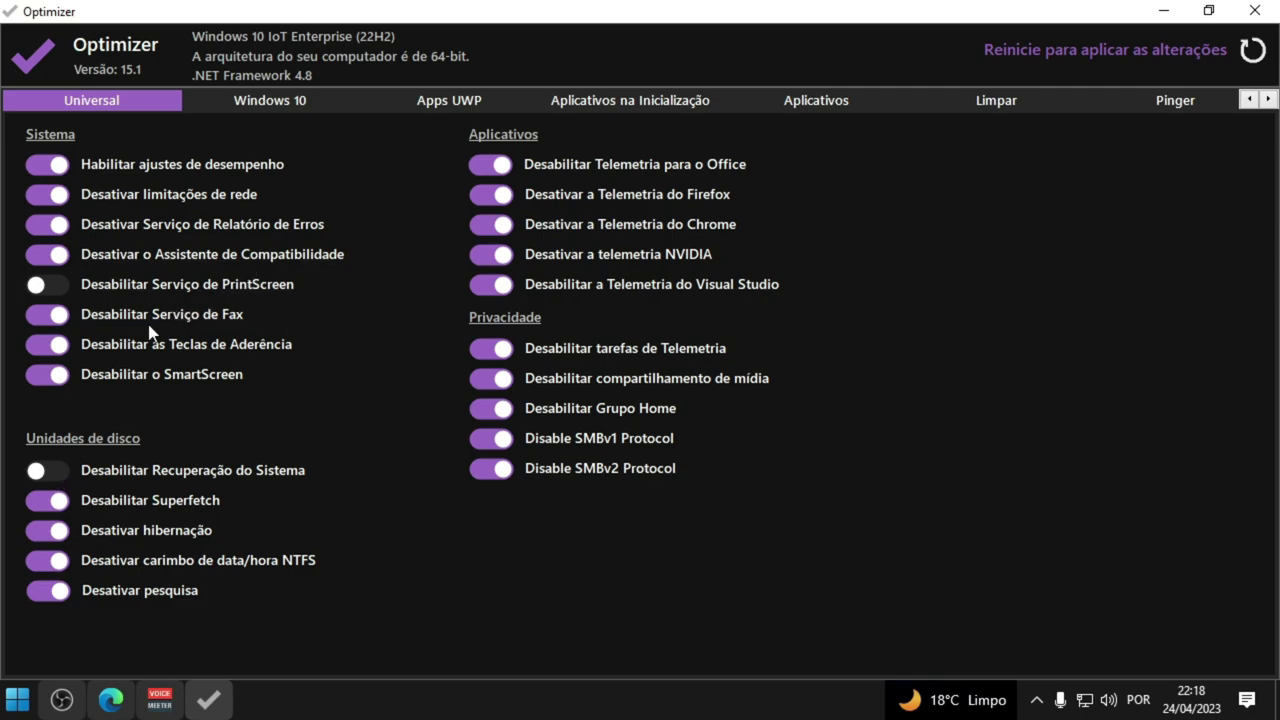
# - Look through the pages from Windows 10 to Hosts, including startup apps, app downloads, cleaning and Pinger
pyautogui.click(254, 104)
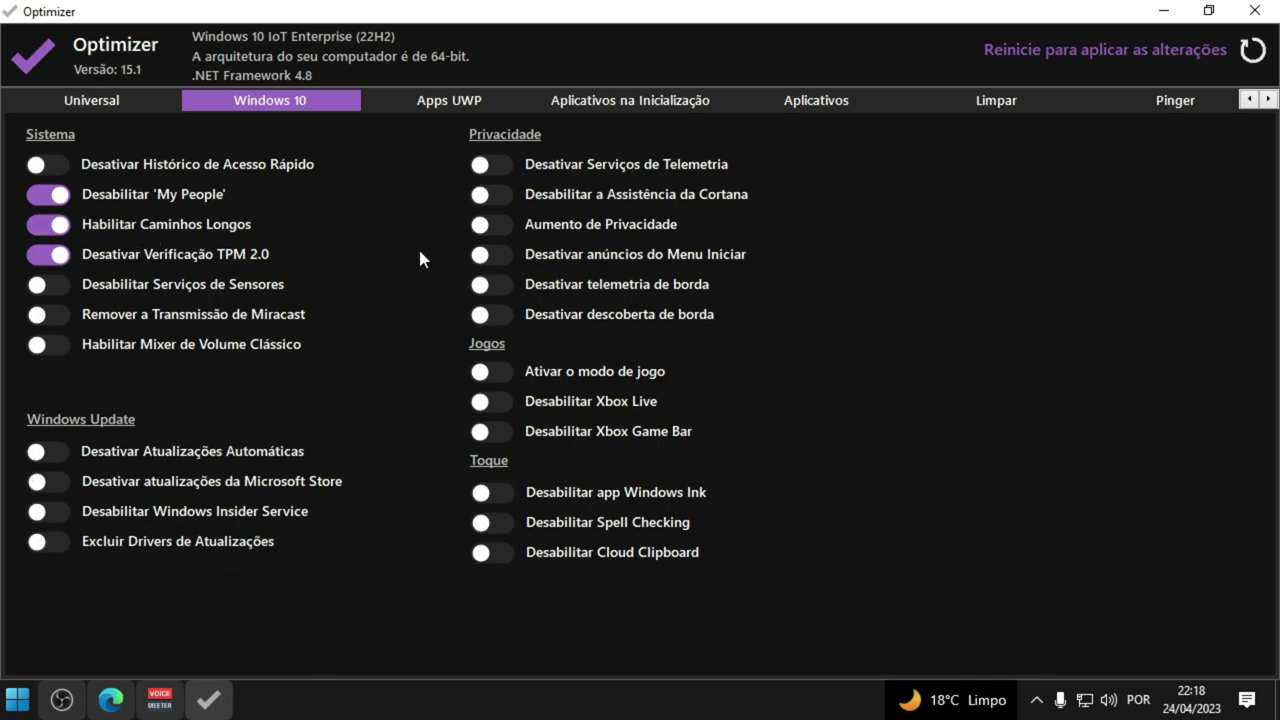
pyautogui.click(459, 112)
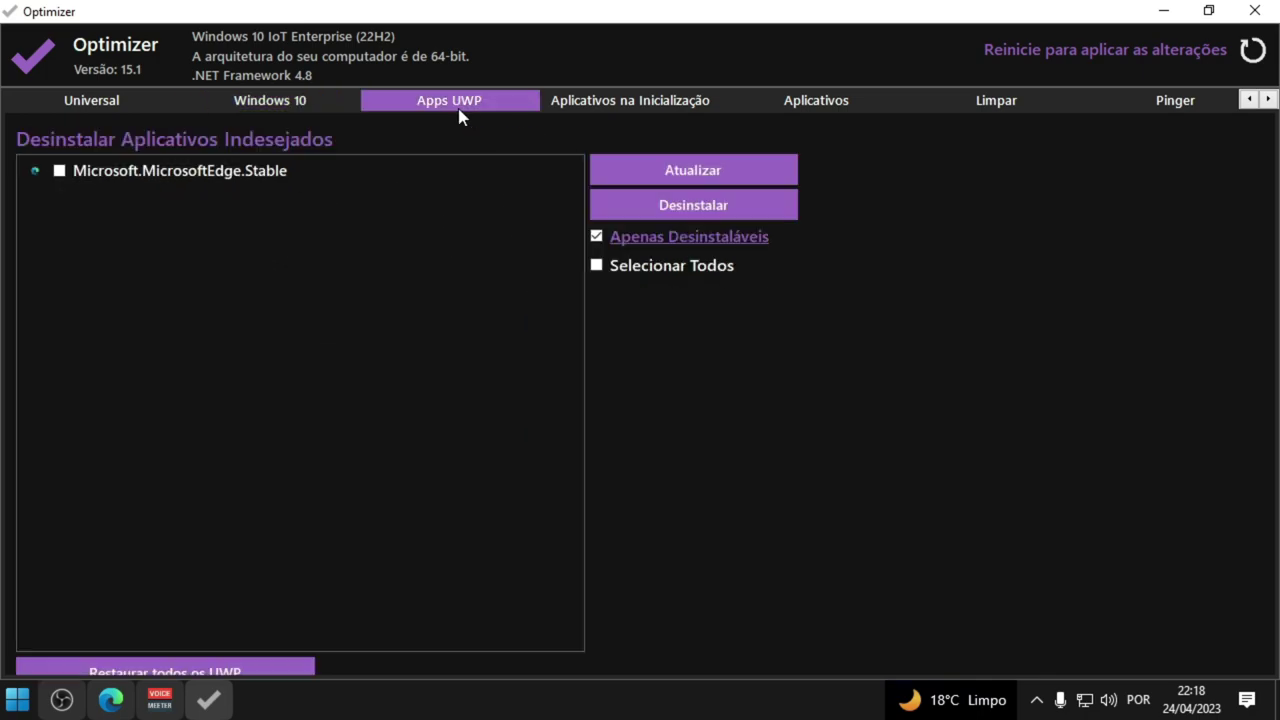
pyautogui.click(626, 106)
pyautogui.click(816, 102)
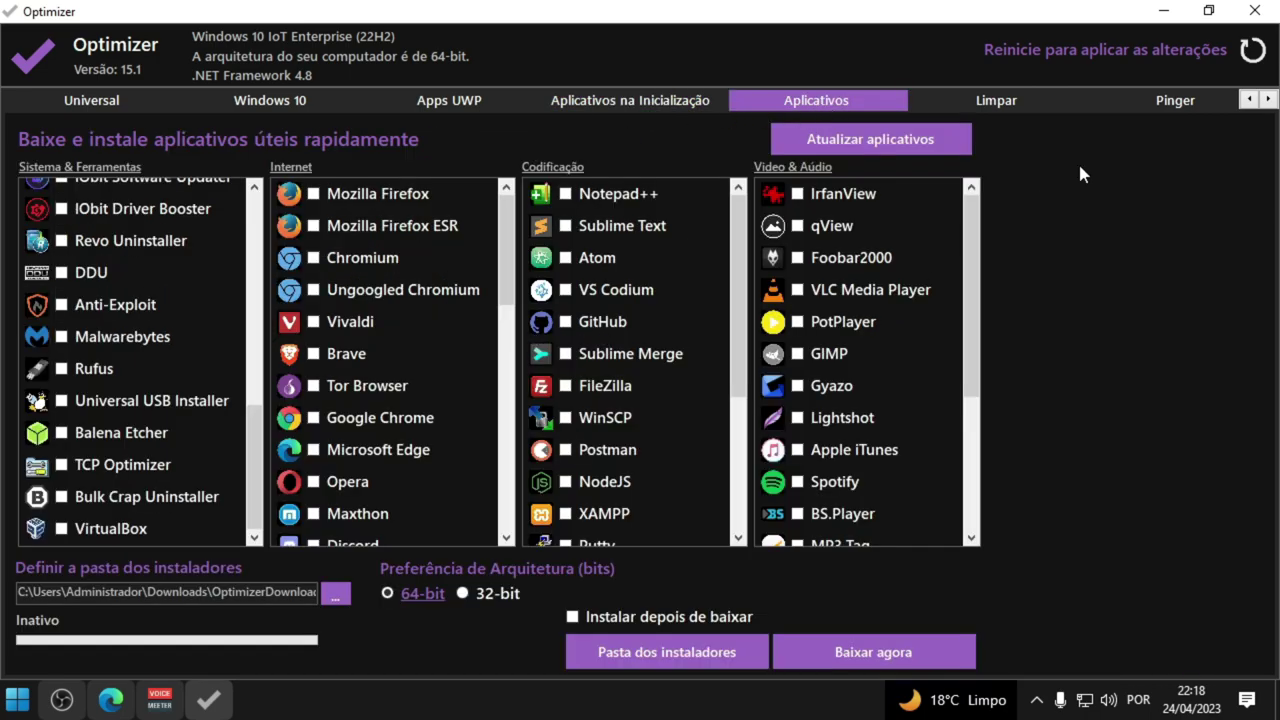
pyautogui.click(1003, 108)
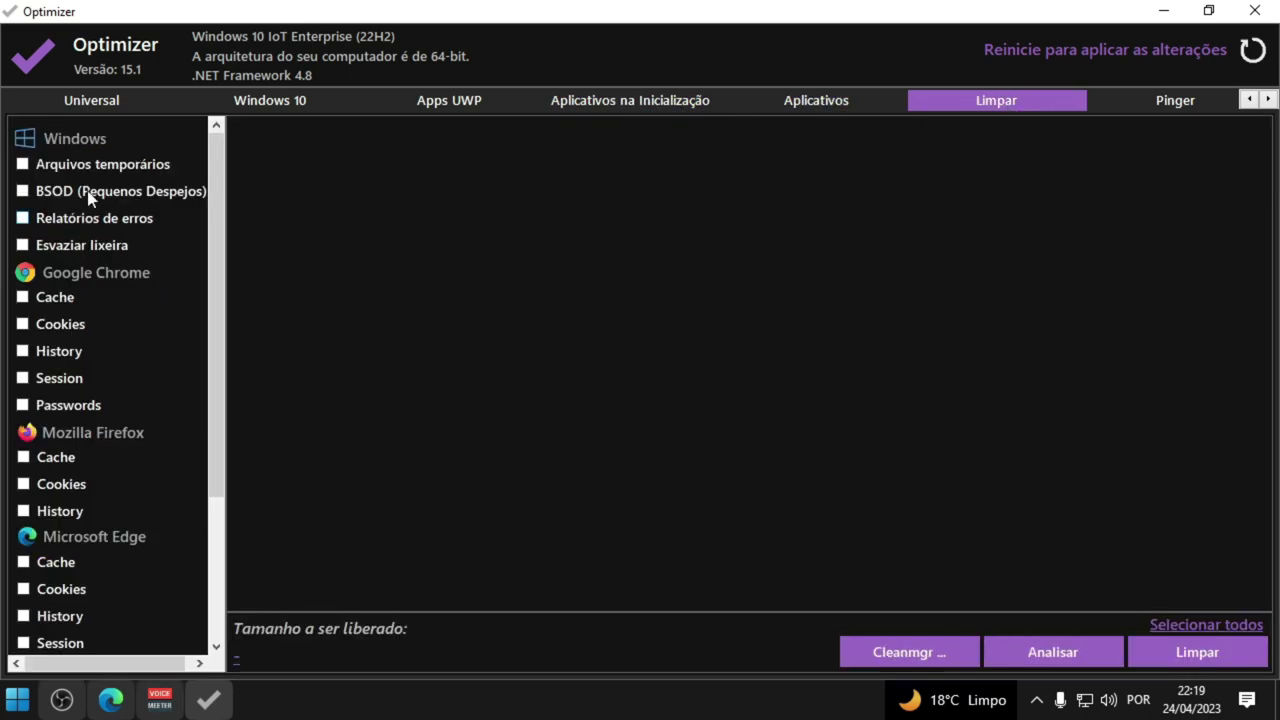
pyautogui.click(1131, 100)
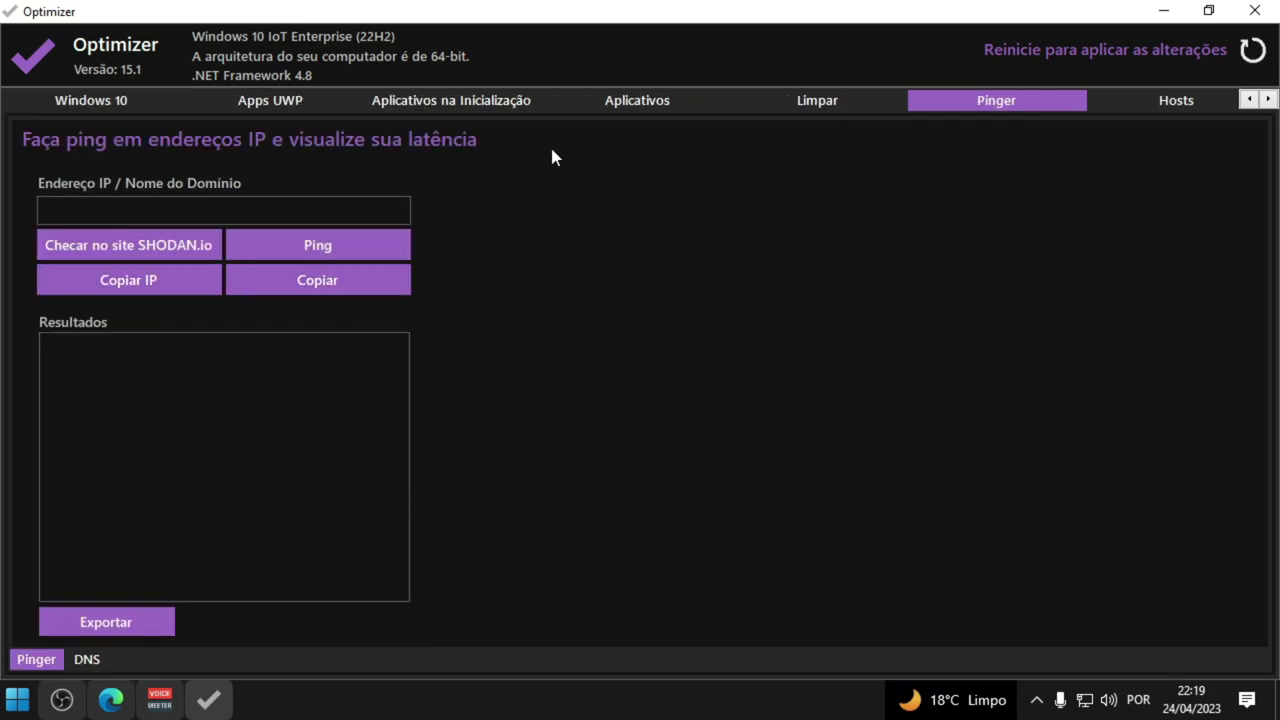
pyautogui.click(1186, 106)
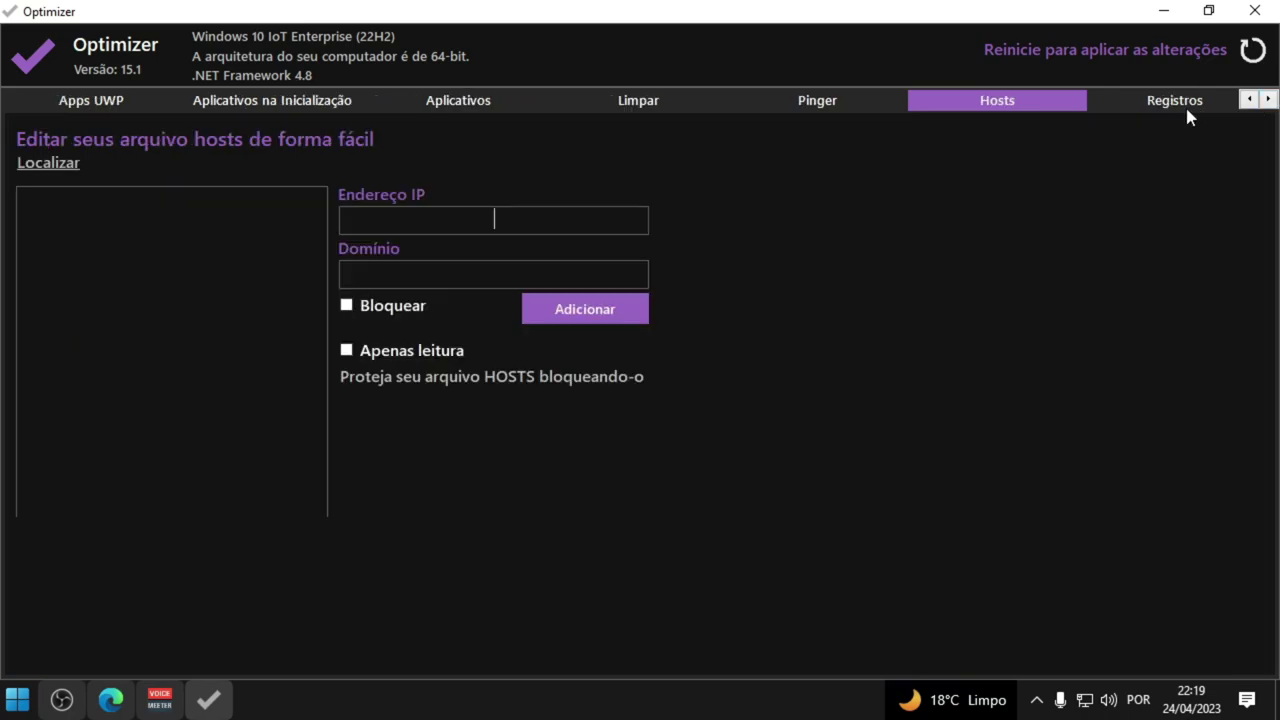
# - Examine the detailed Hardware page, covering the audio, peripheral, network adapter and storage entries
pyautogui.click(1268, 99)
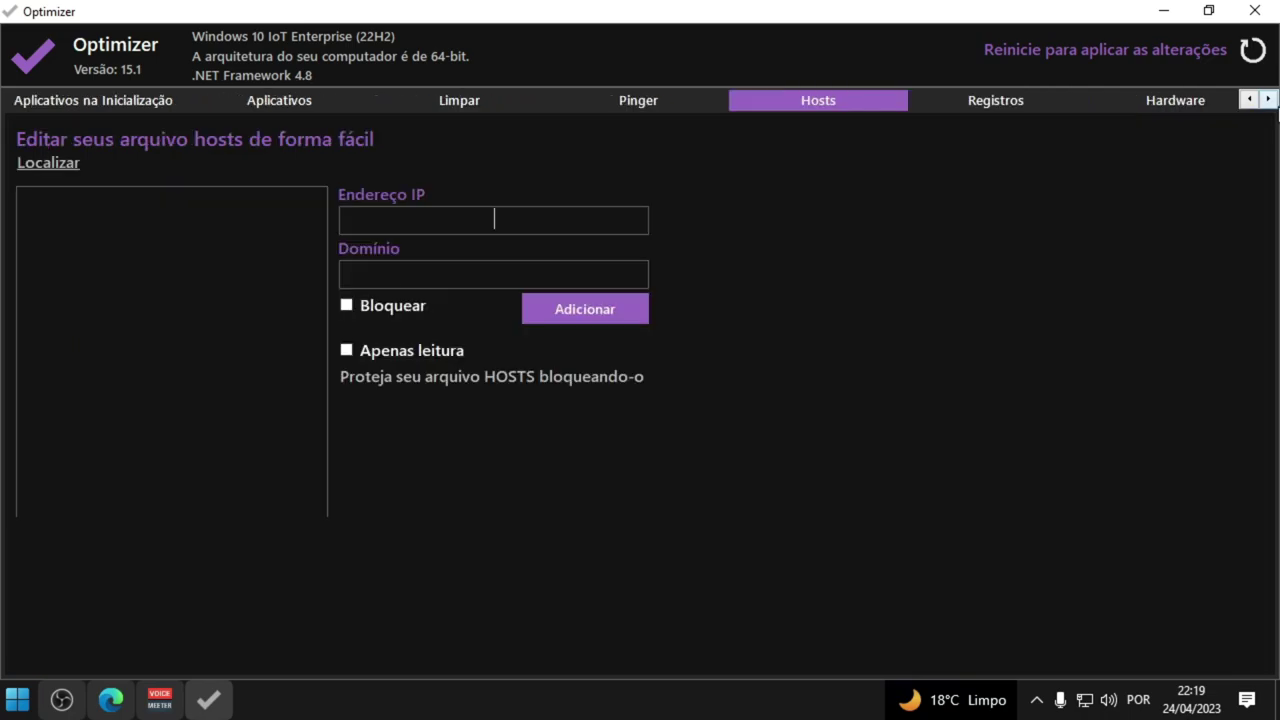
pyautogui.click(1268, 99)
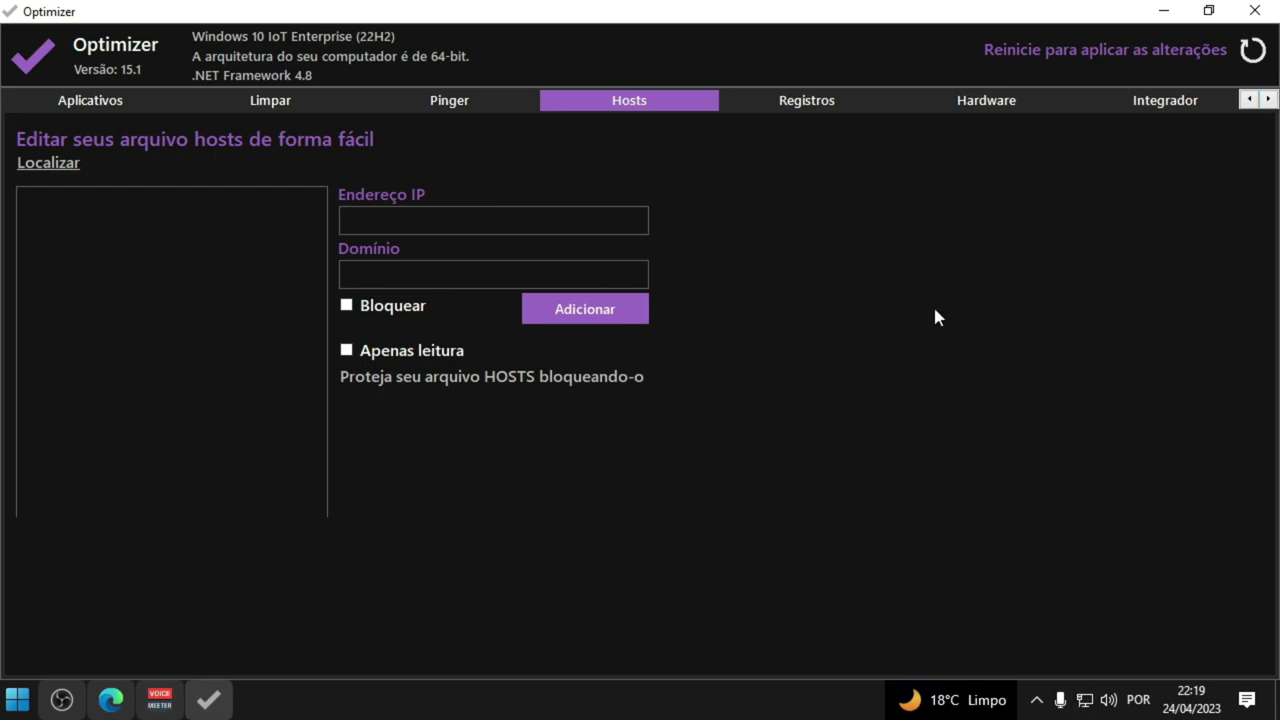
pyautogui.click(977, 104)
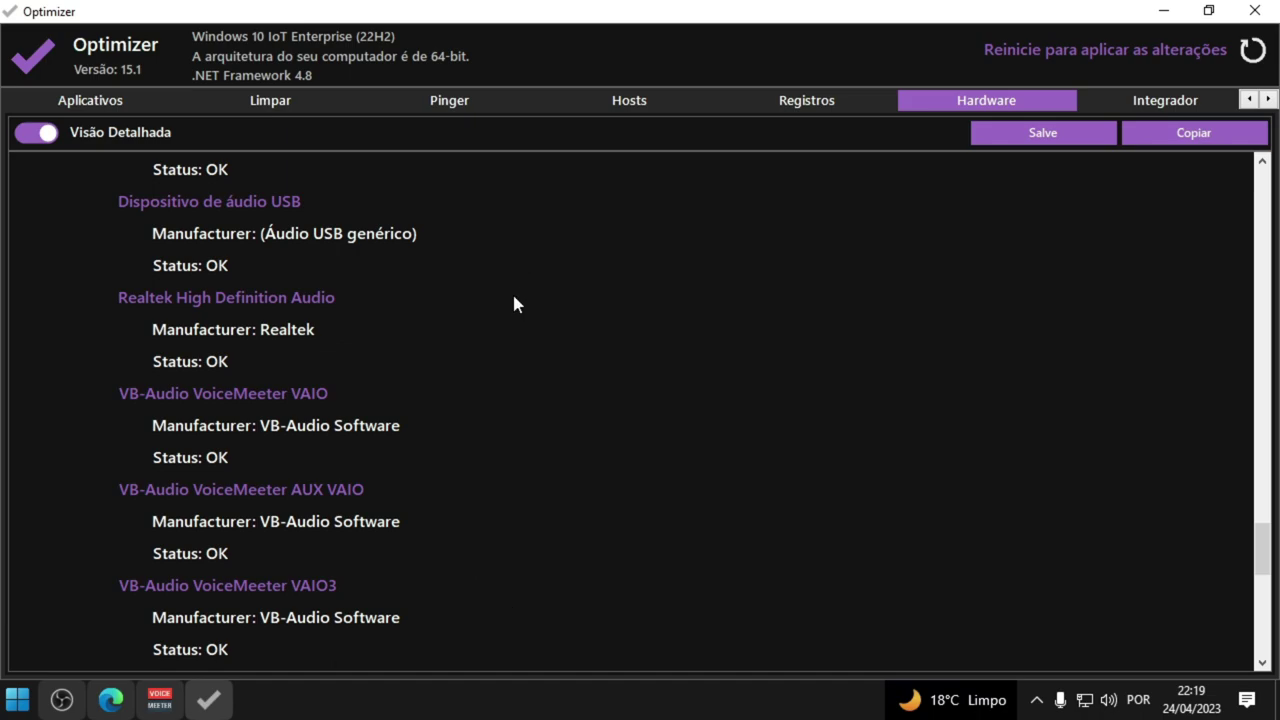
pyautogui.scroll(-5, 474, 360)
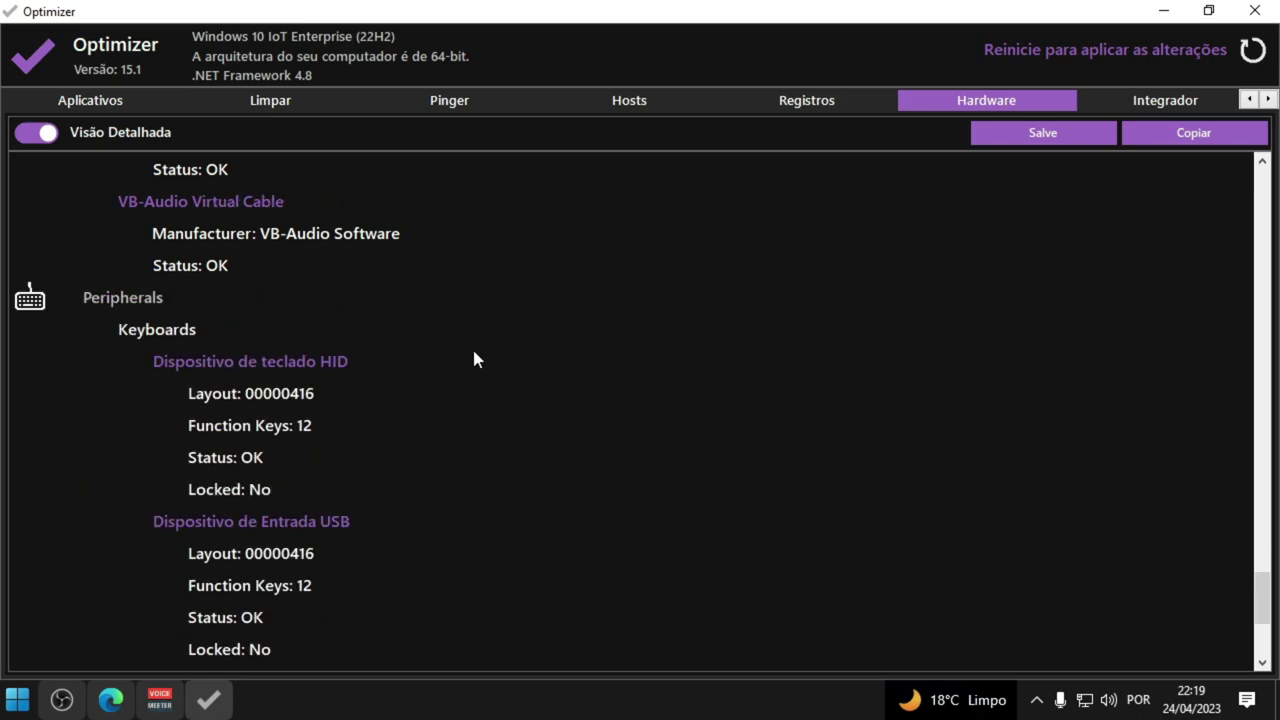
pyautogui.scroll(2, 478, 375)
pyautogui.scroll(1, 482, 390)
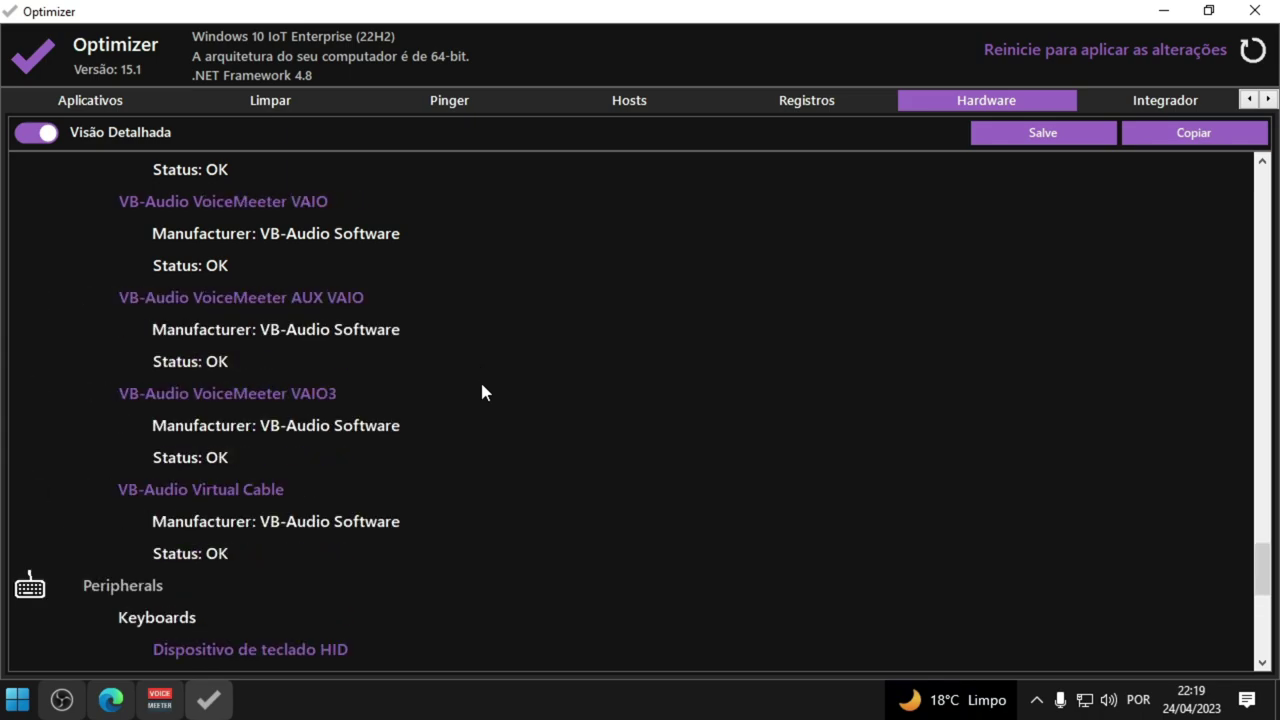
pyautogui.scroll(-4, 481, 391)
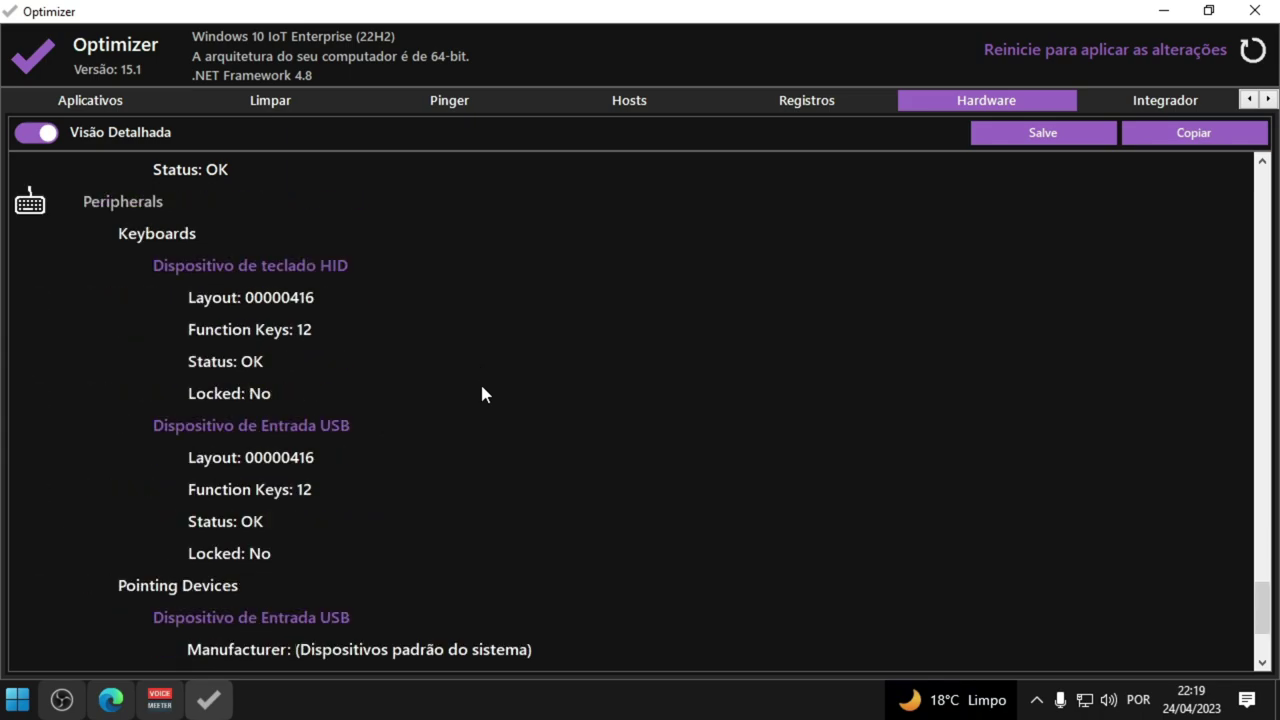
pyautogui.scroll(-2, 481, 393)
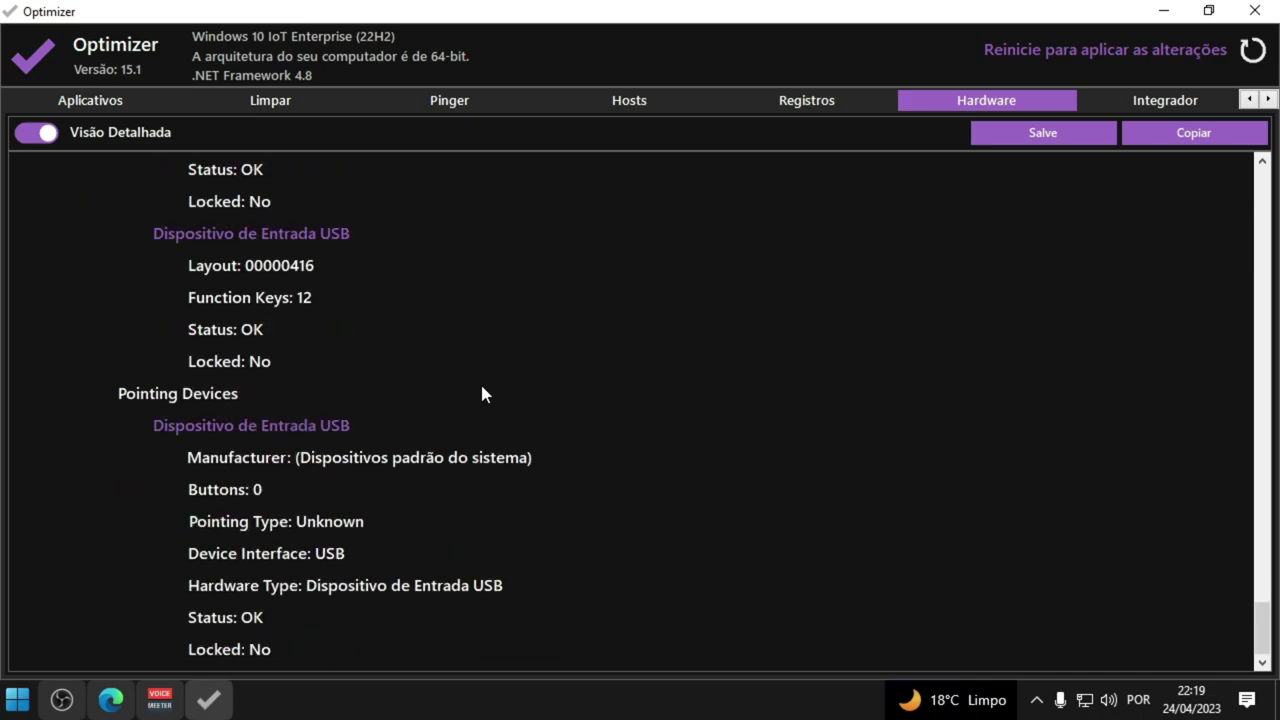
pyautogui.scroll(11, 533, 421)
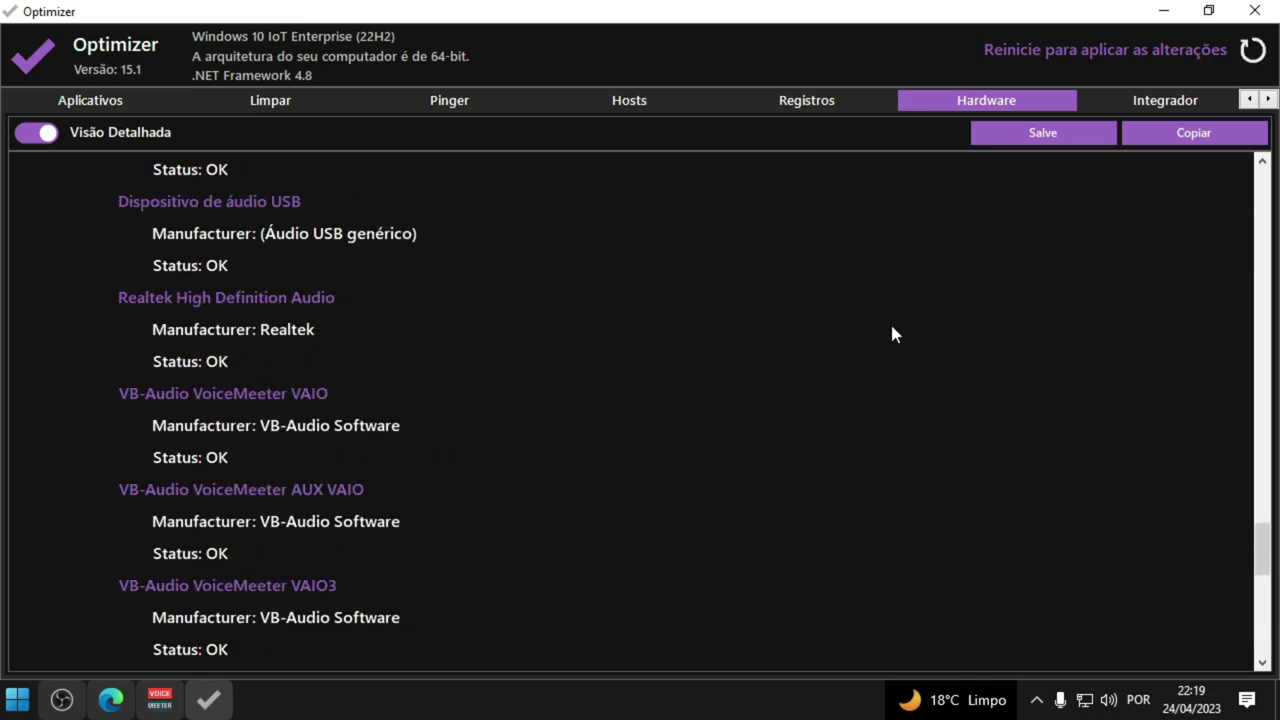
pyautogui.scroll(8, 600, 440)
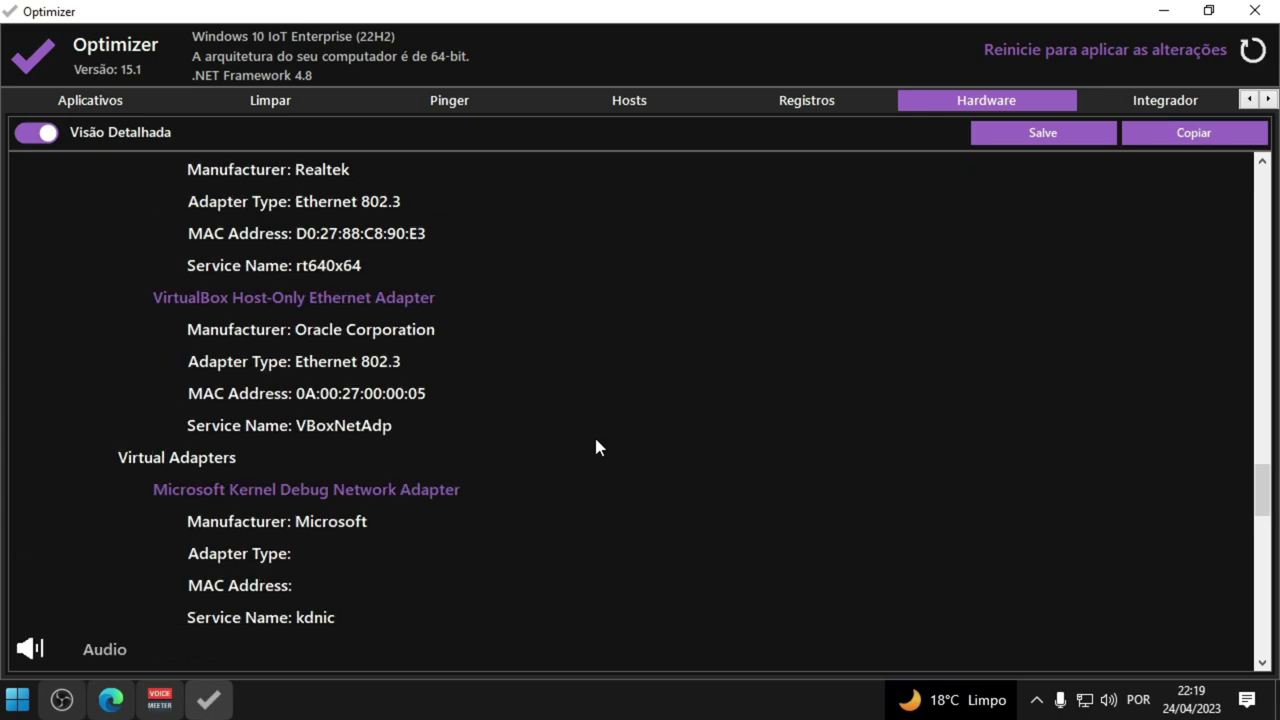
pyautogui.scroll(8, 596, 446)
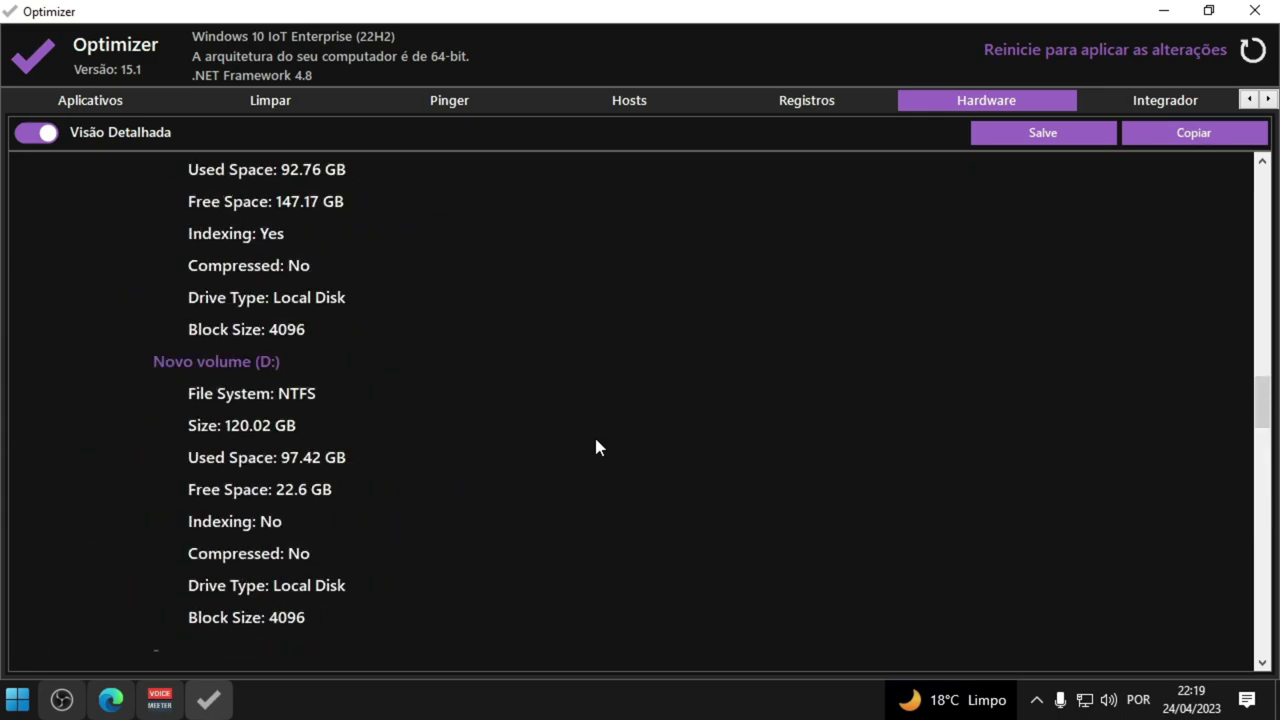
pyautogui.scroll(2, 596, 446)
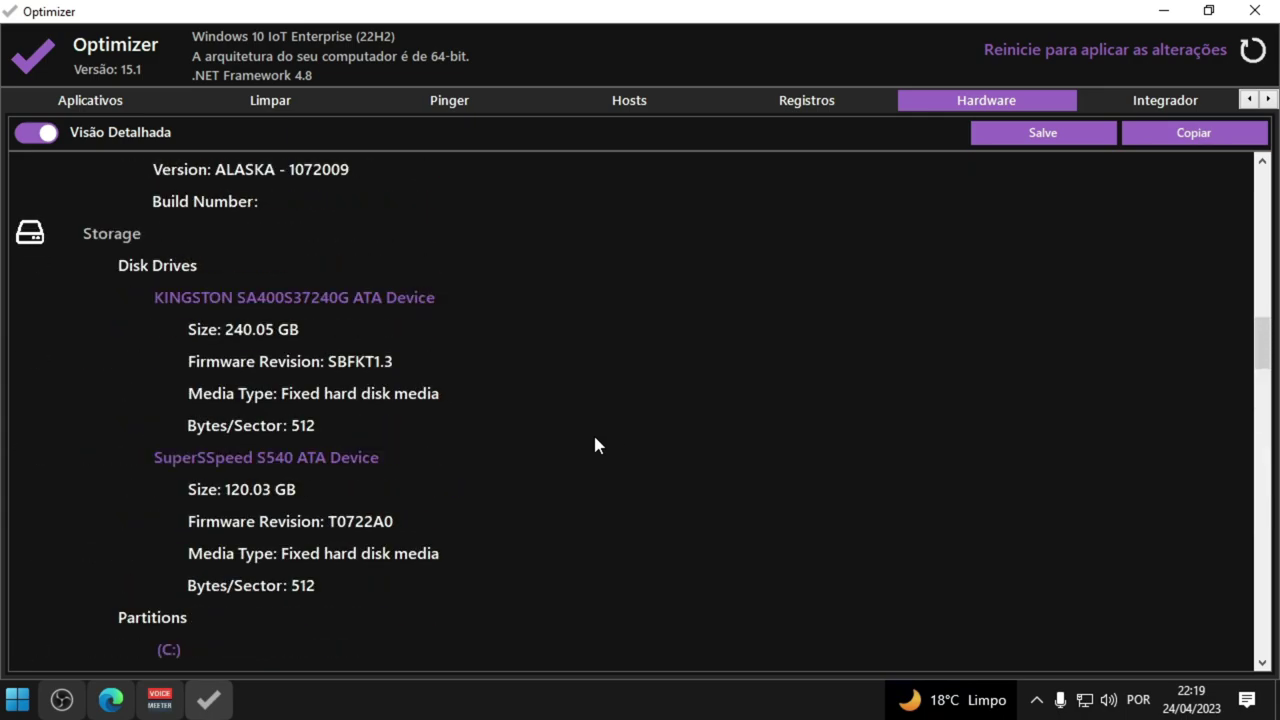
# - Examine the partition, network adapter, audio and peripheral entries in the detailed hardware list
pyautogui.scroll(2, 595, 443)
pyautogui.scroll(-6, 600, 440)
pyautogui.scroll(-3, 600, 440)
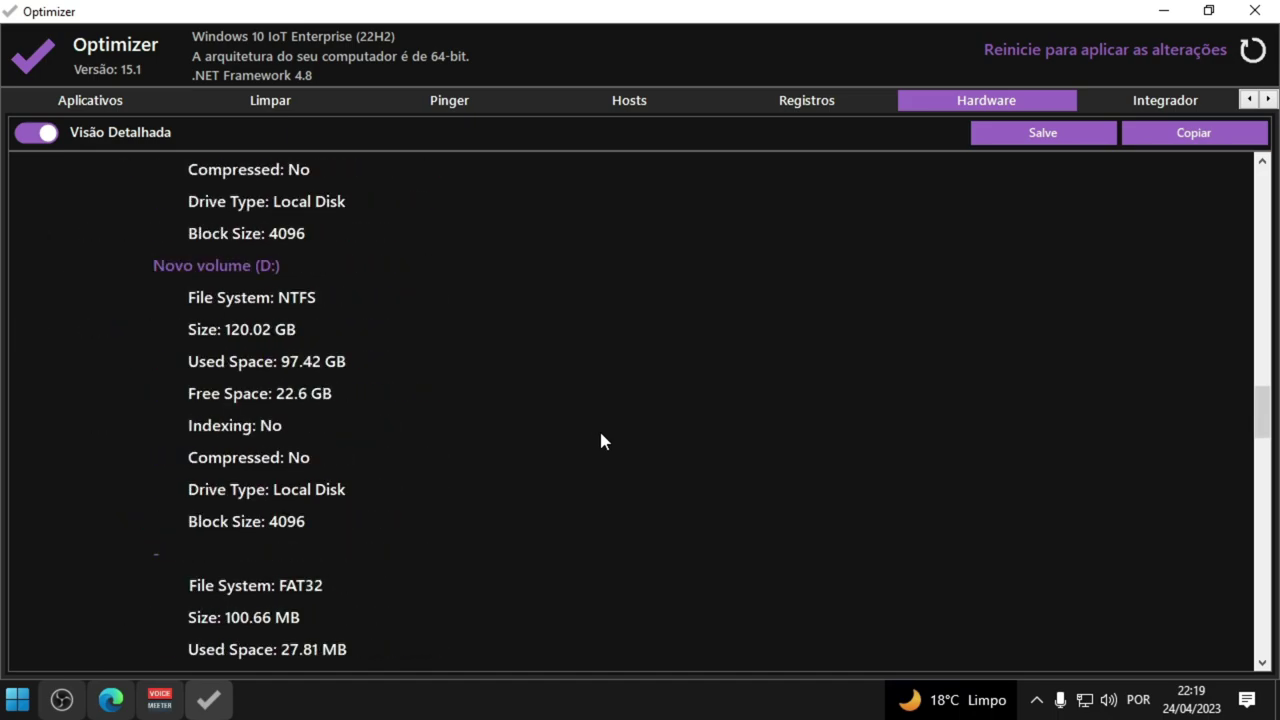
pyautogui.scroll(-2, 604, 451)
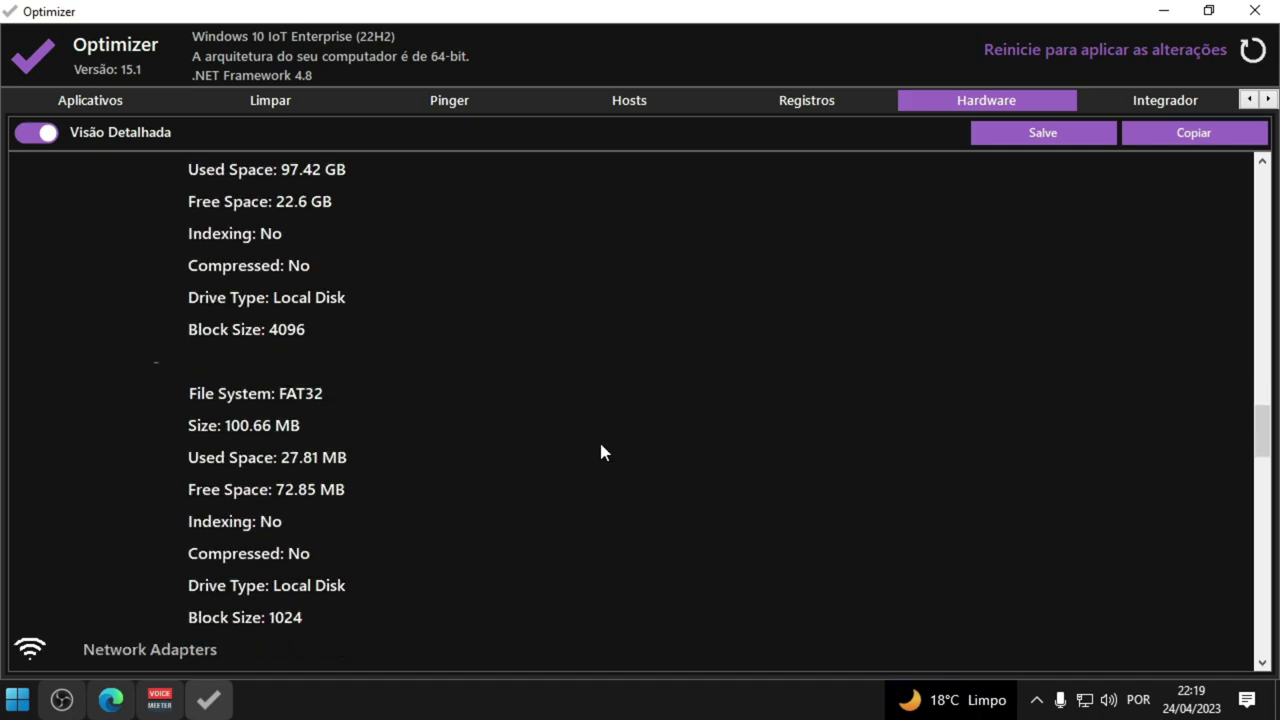
pyautogui.scroll(-6, 563, 443)
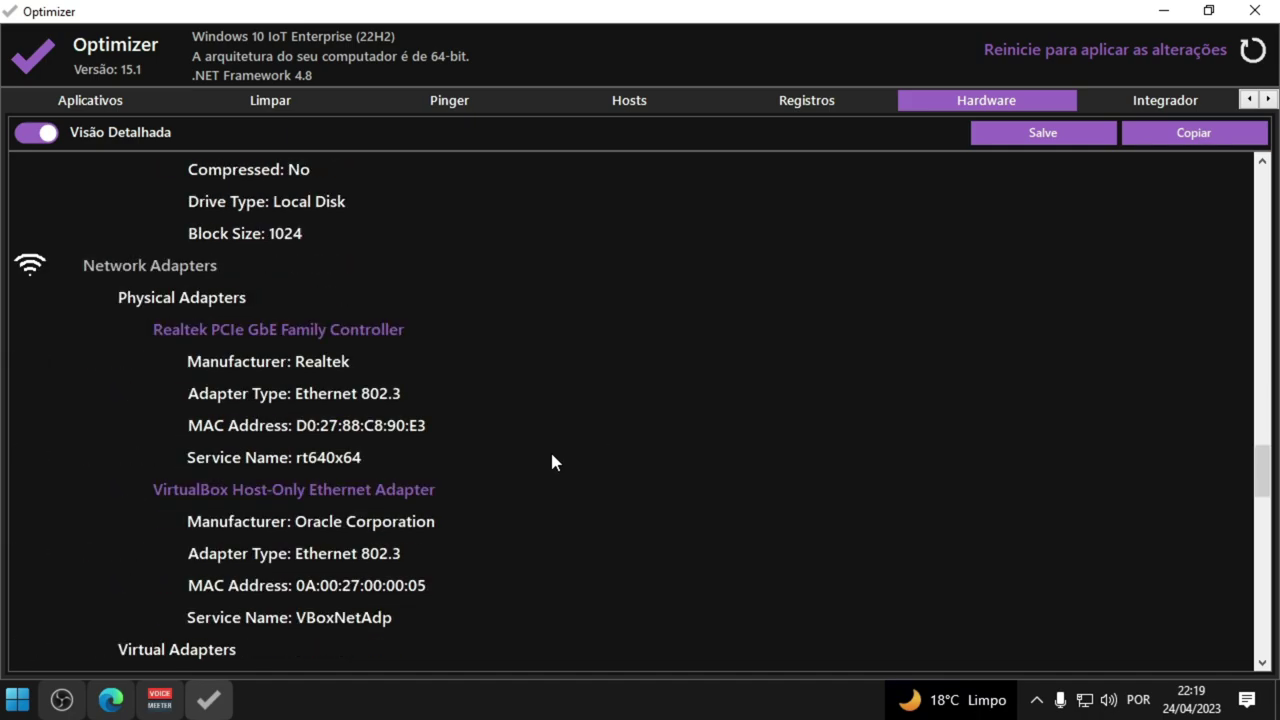
pyautogui.scroll(-7, 585, 311)
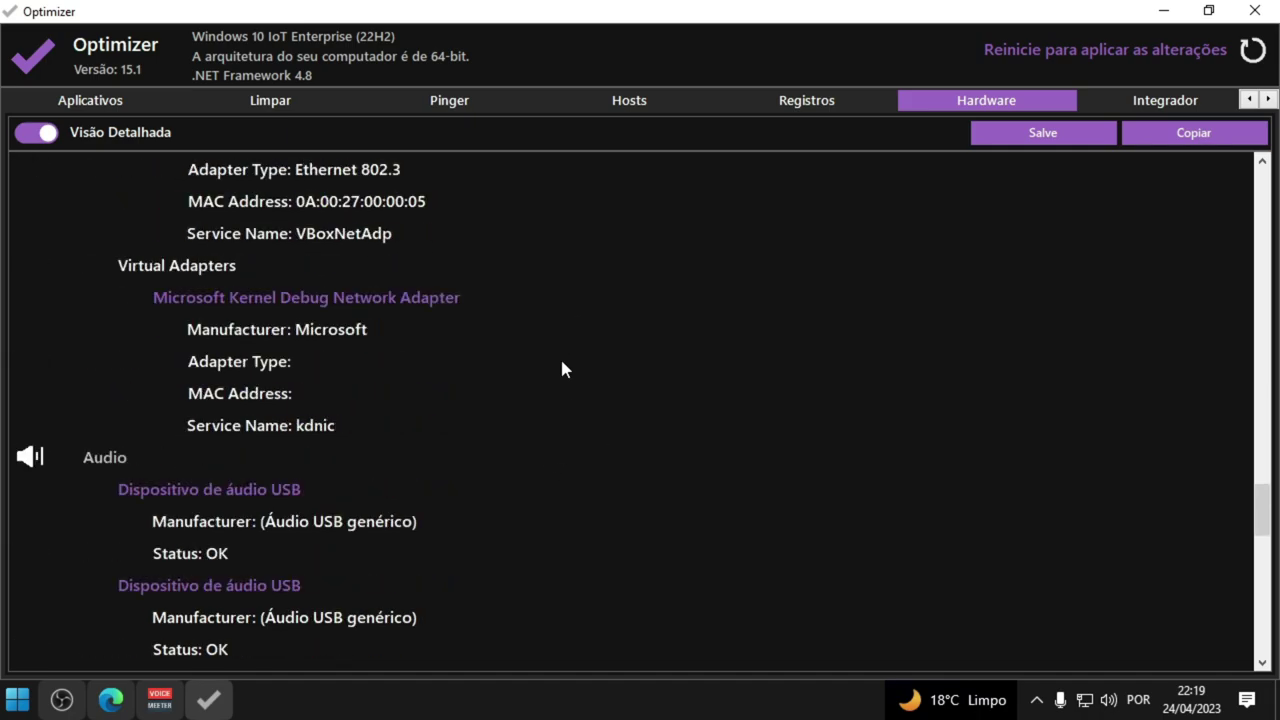
pyautogui.scroll(-3, 330, 425)
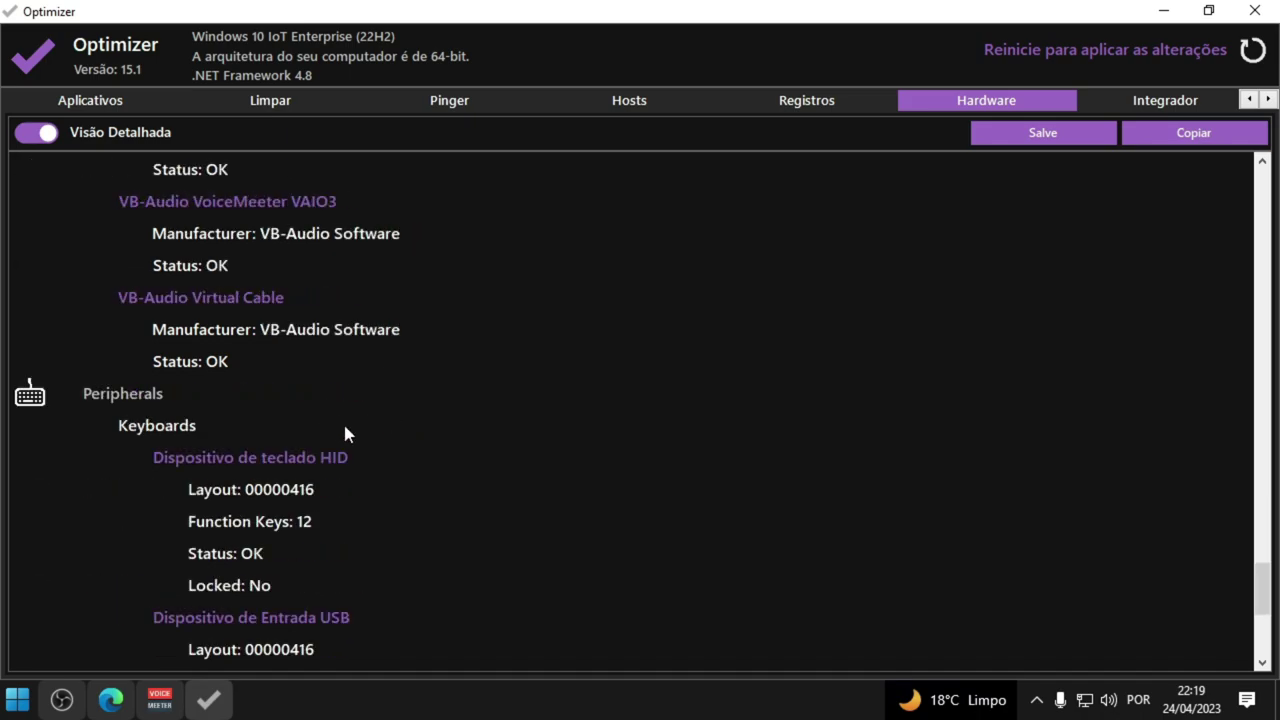
pyautogui.scroll(-4, 416, 432)
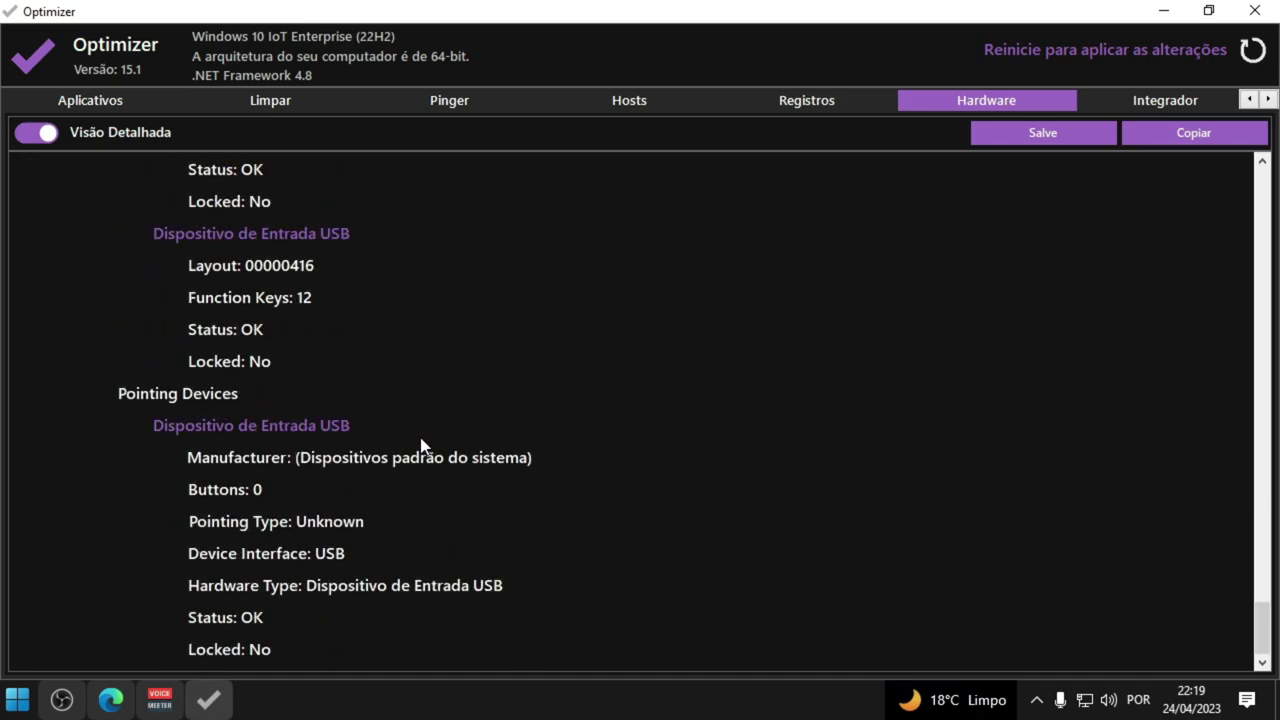
# - Go back up the hardware list and examine the BIOS, motherboard, graphics and memory entries
pyautogui.scroll(10, 460, 426)
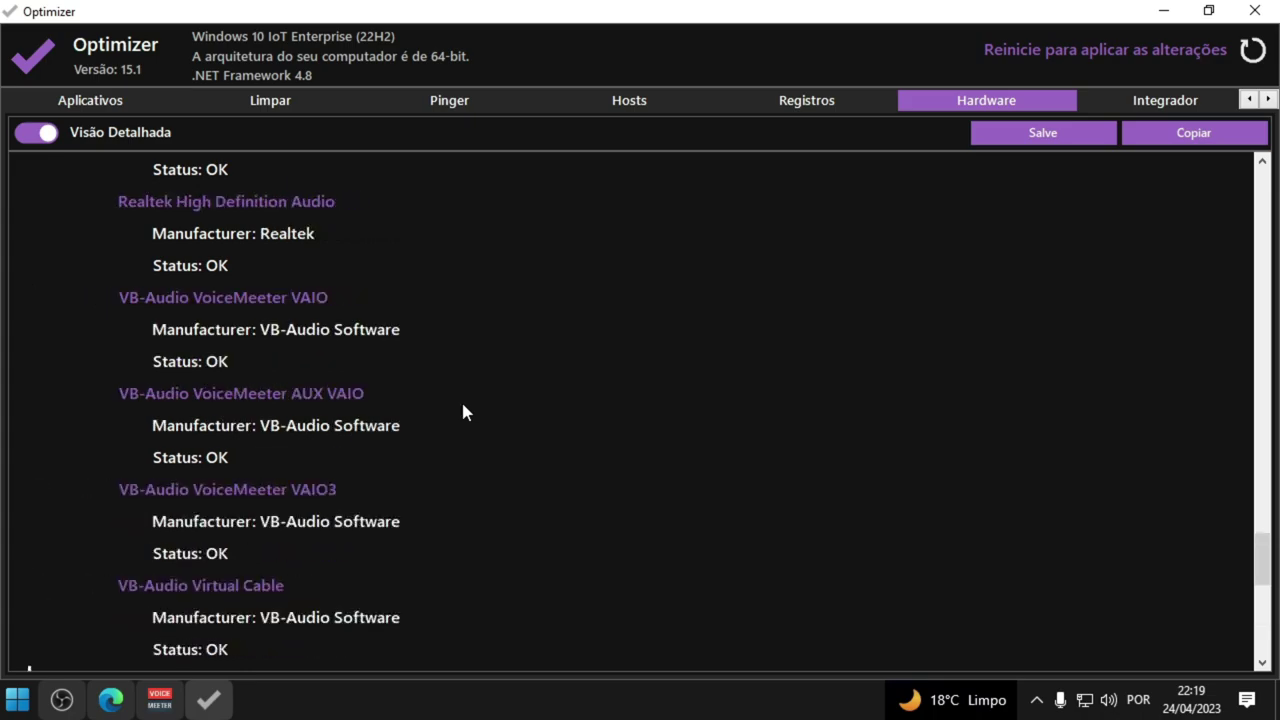
pyautogui.scroll(12, 458, 373)
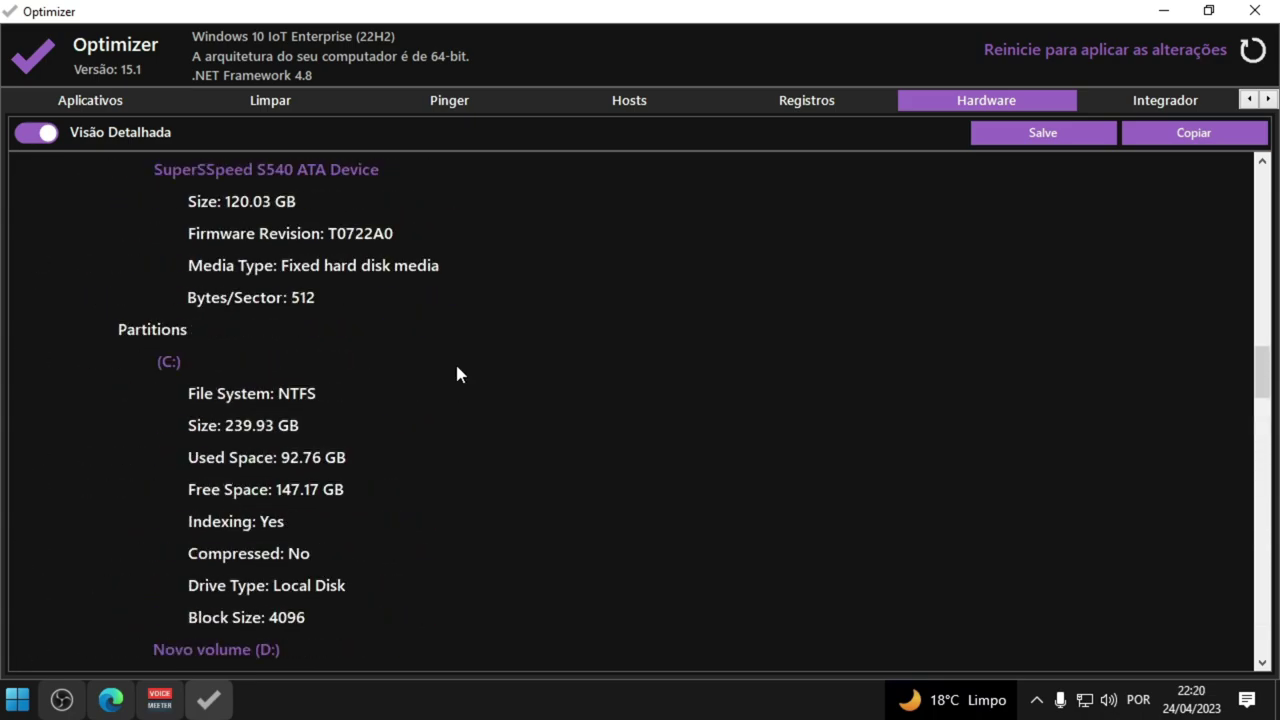
pyautogui.scroll(6, 494, 520)
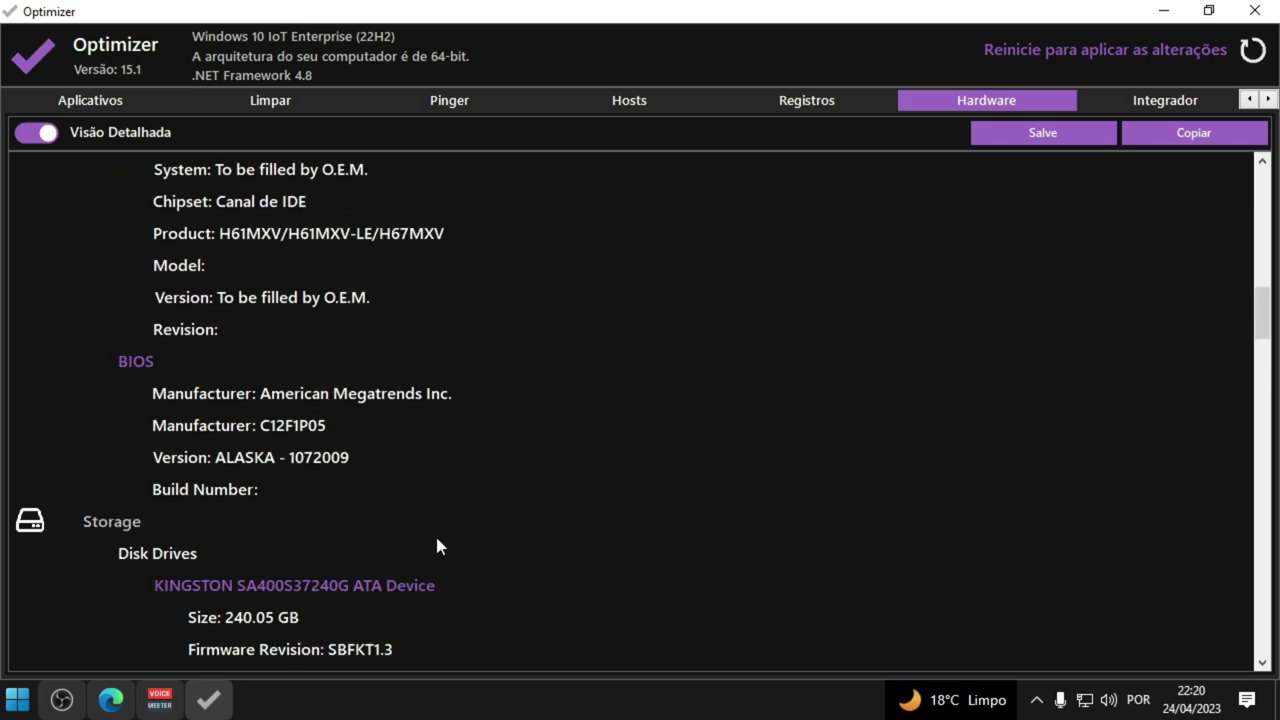
pyautogui.scroll(6, 435, 535)
pyautogui.scroll(-2, 322, 548)
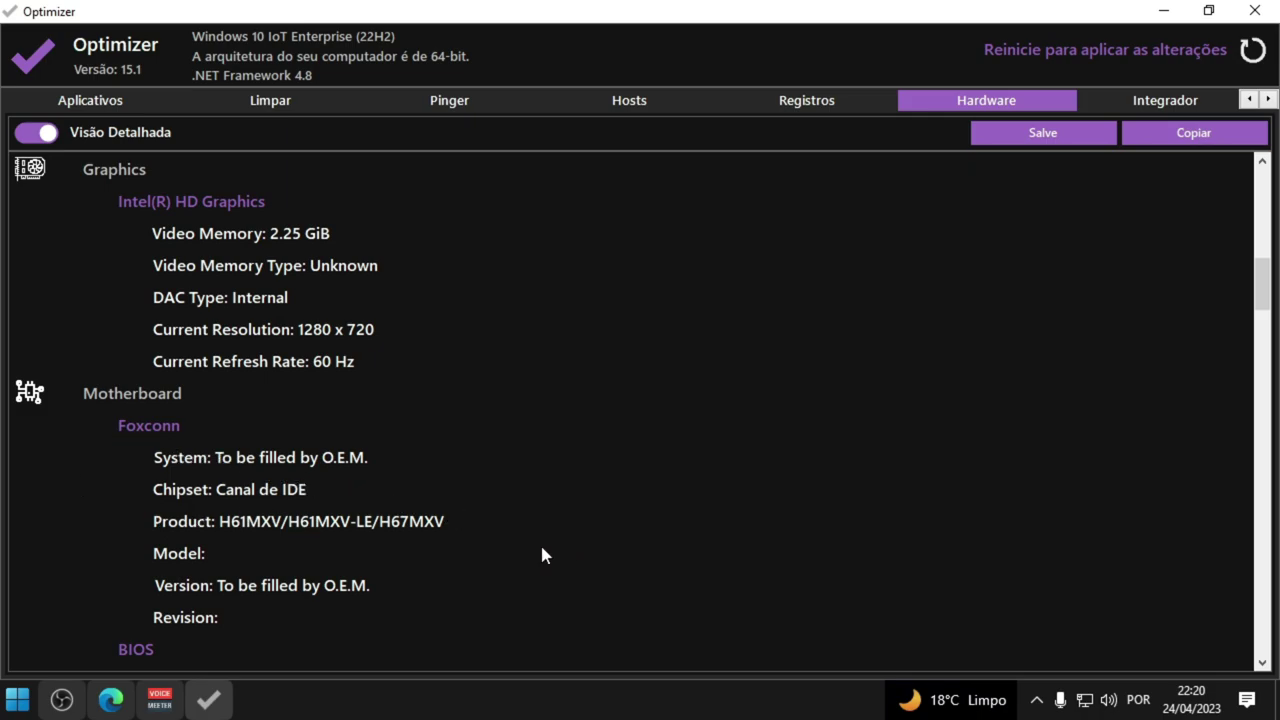
pyautogui.scroll(-3, 429, 555)
pyautogui.scroll(3, 429, 550)
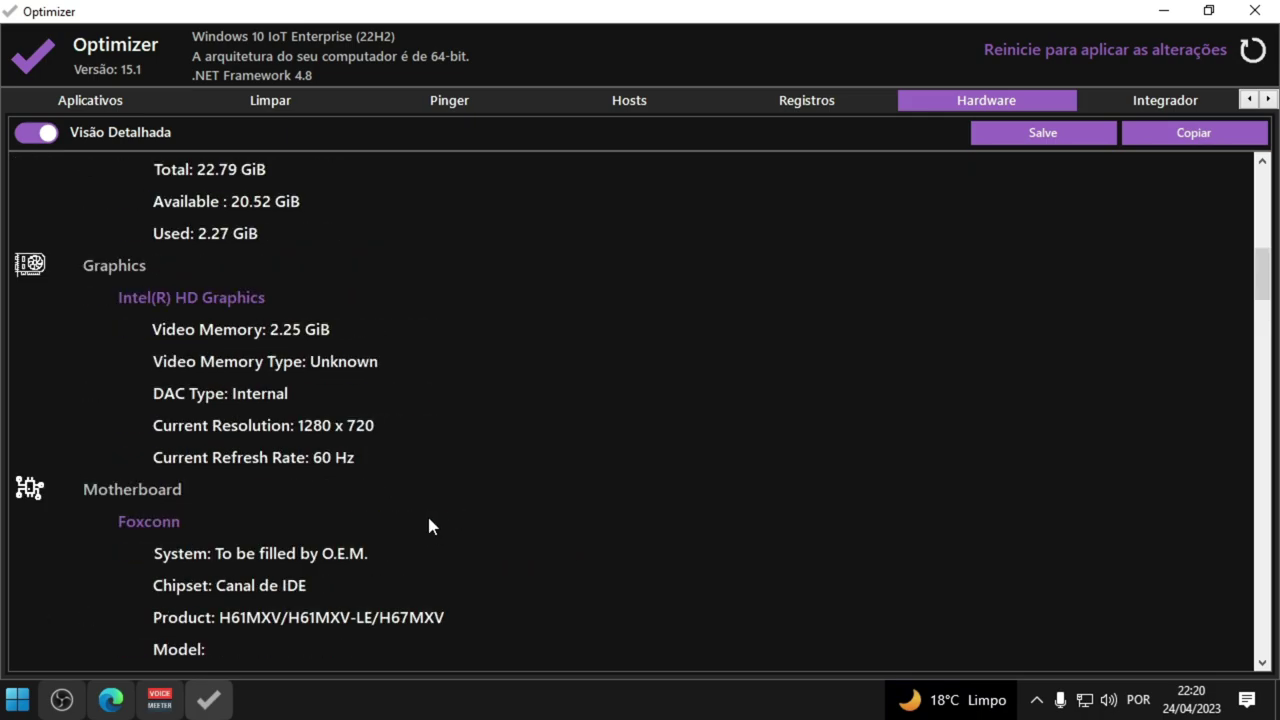
pyautogui.scroll(2, 429, 525)
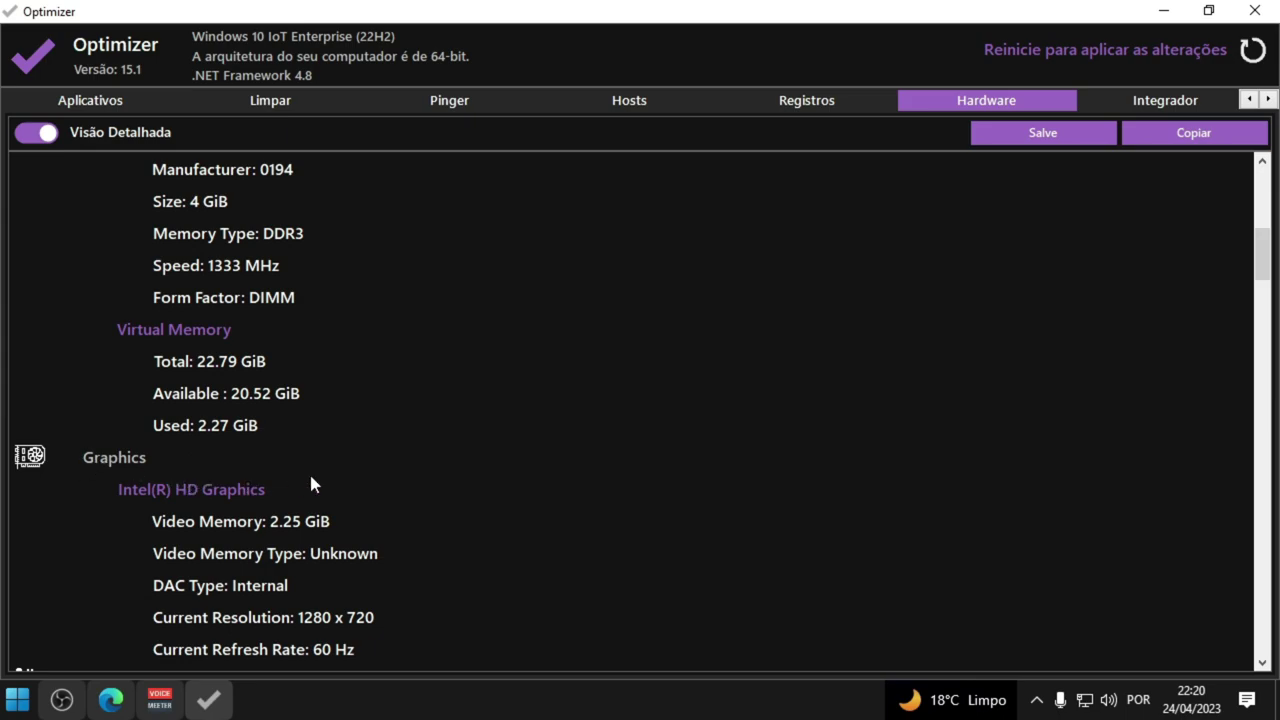
pyautogui.scroll(-1, 373, 545)
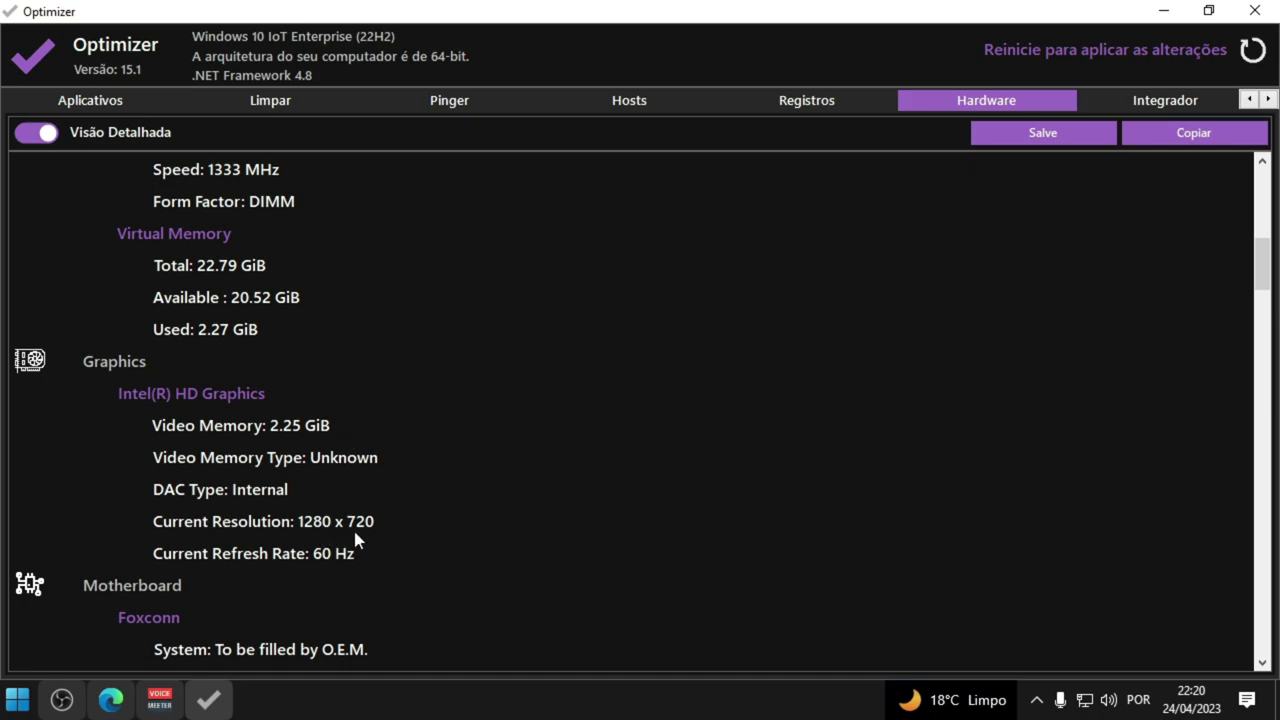
pyautogui.scroll(4, 370, 443)
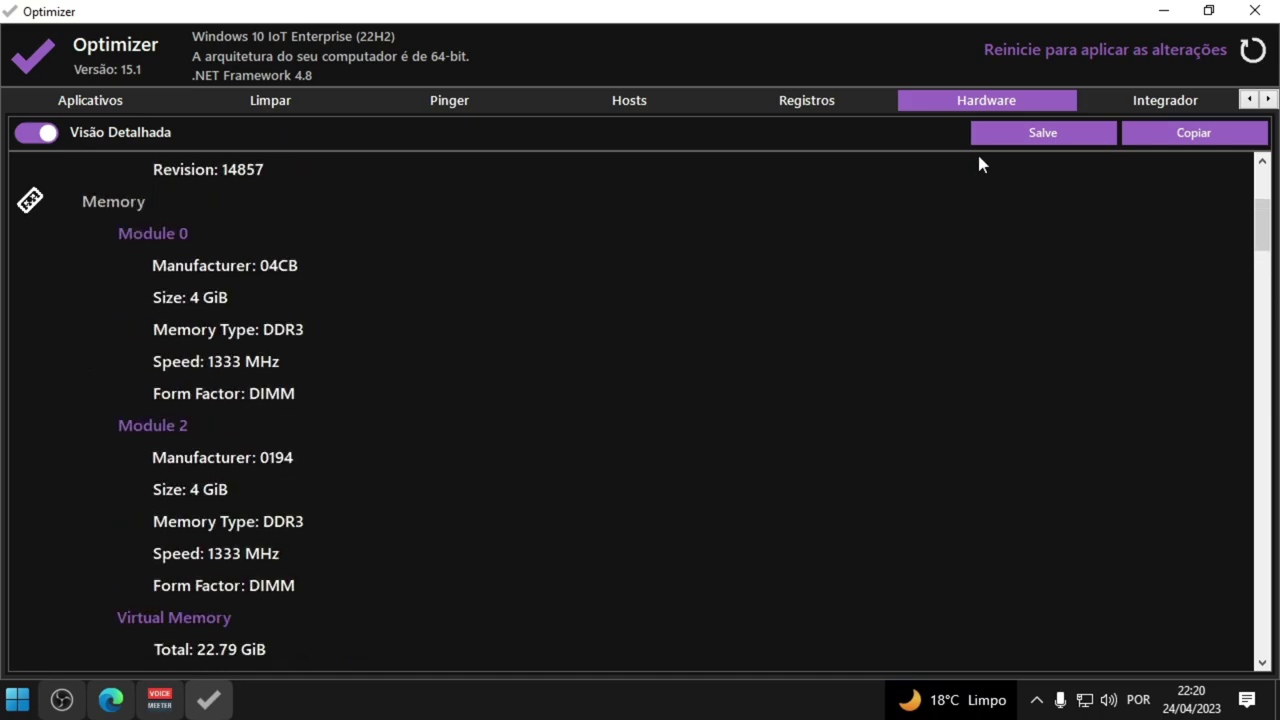
# - Review the Integrador page's Adicionar/Modificar form, switching the item type to Link and back to Programa
pyautogui.click(1143, 103)
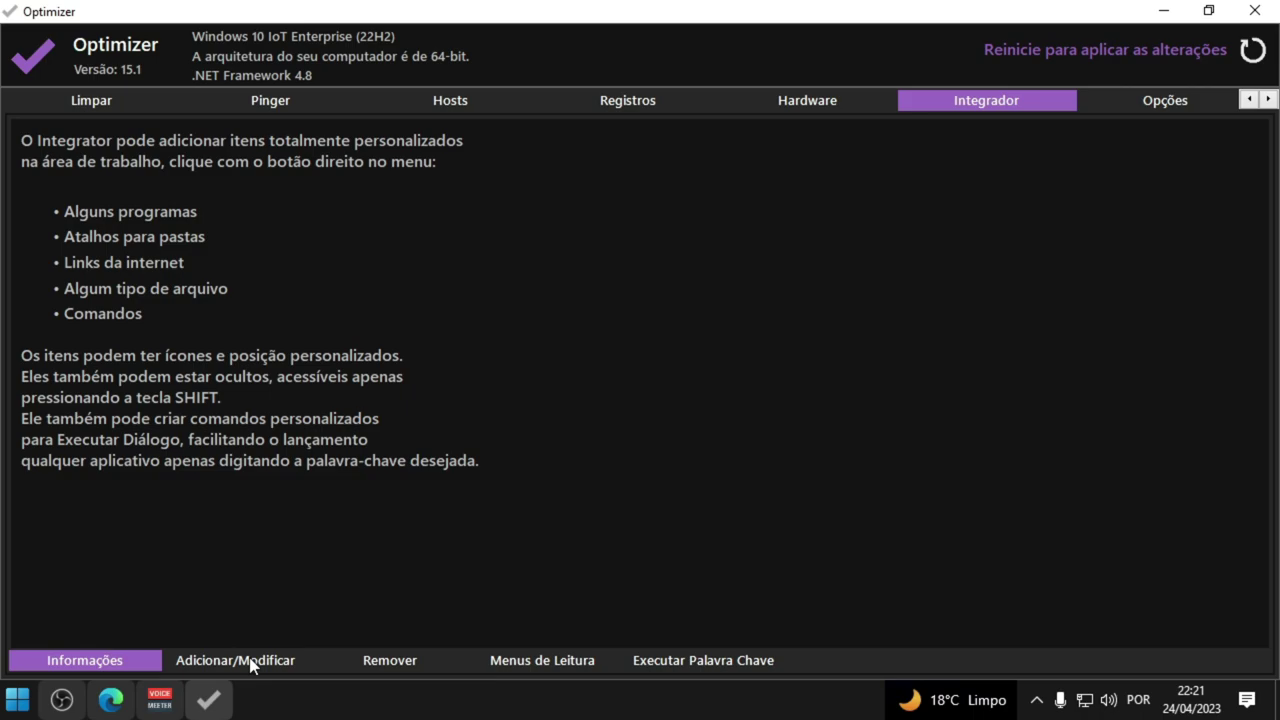
pyautogui.click(213, 664)
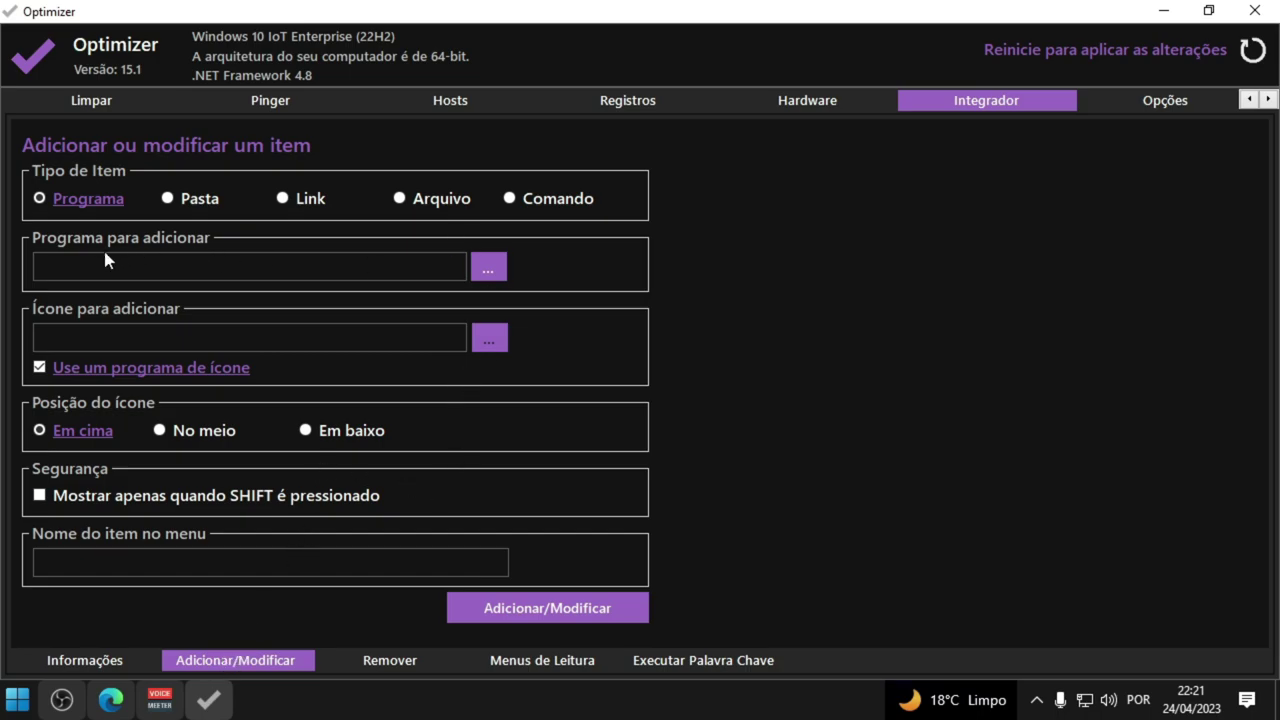
pyautogui.click(285, 199)
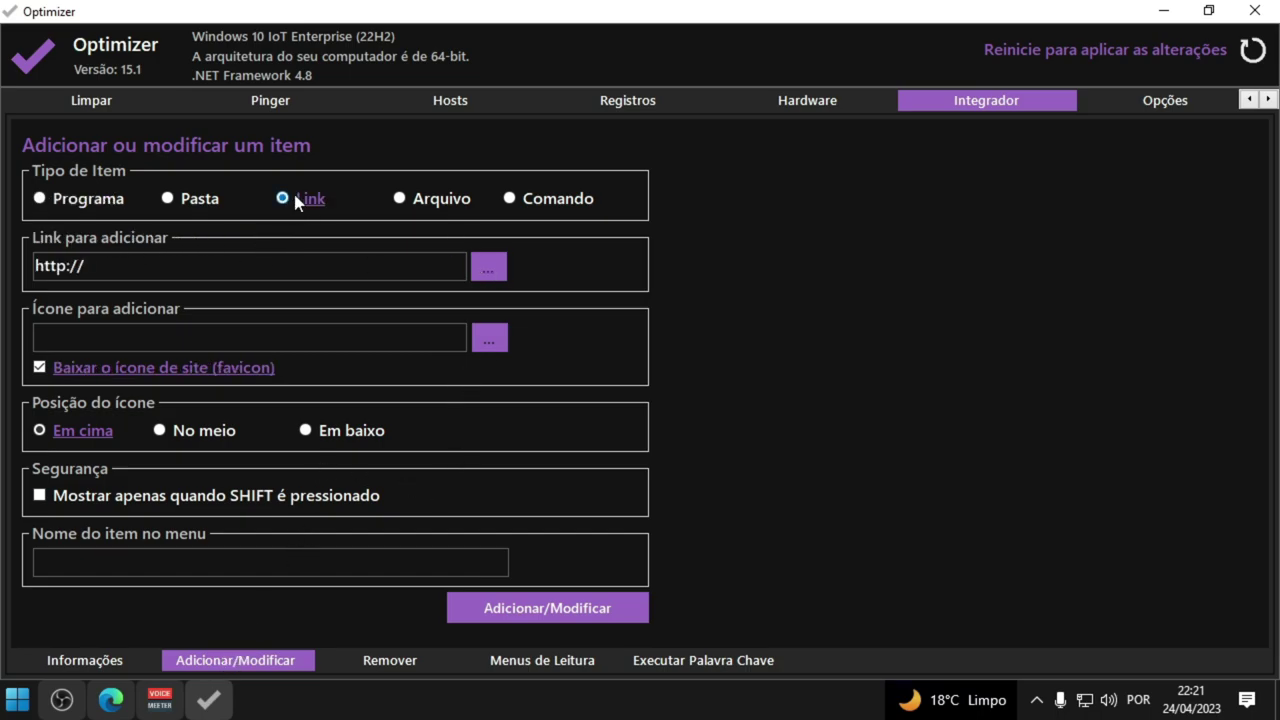
pyautogui.click(39, 199)
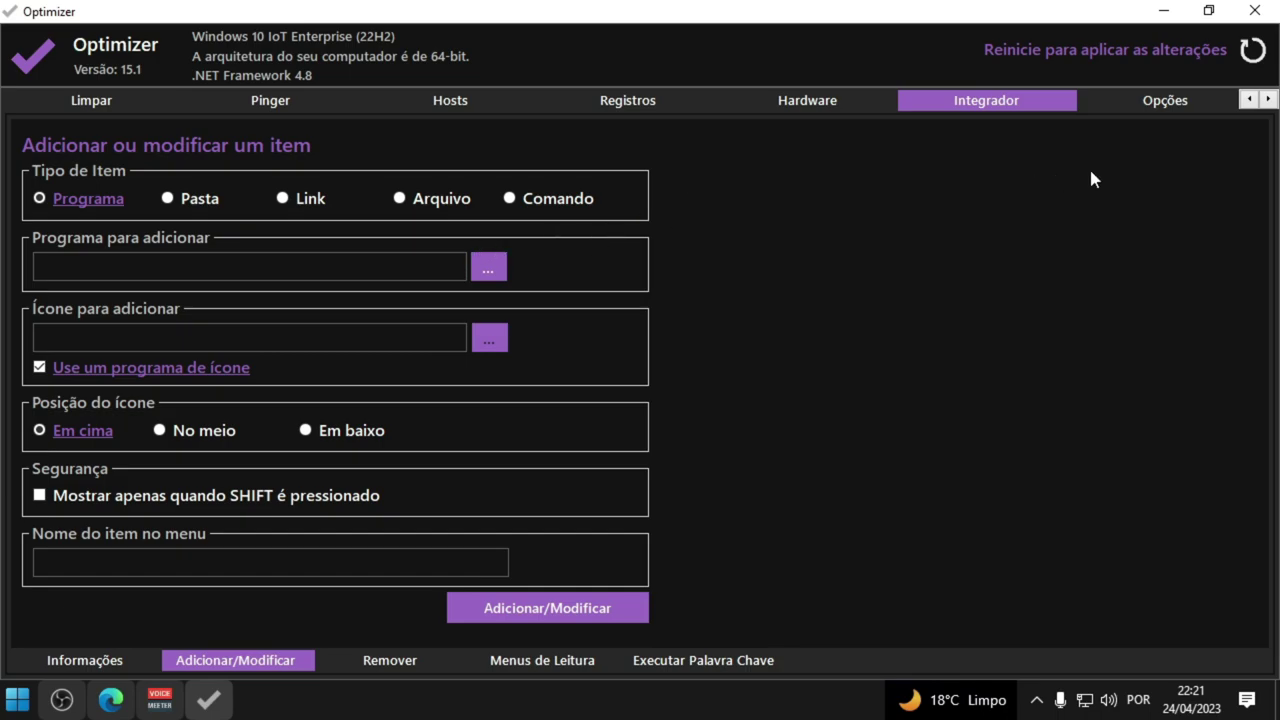
# - Change the theme colour to green in Opções and check it on the Hosts and Pinger pages
pyautogui.click(1131, 104)
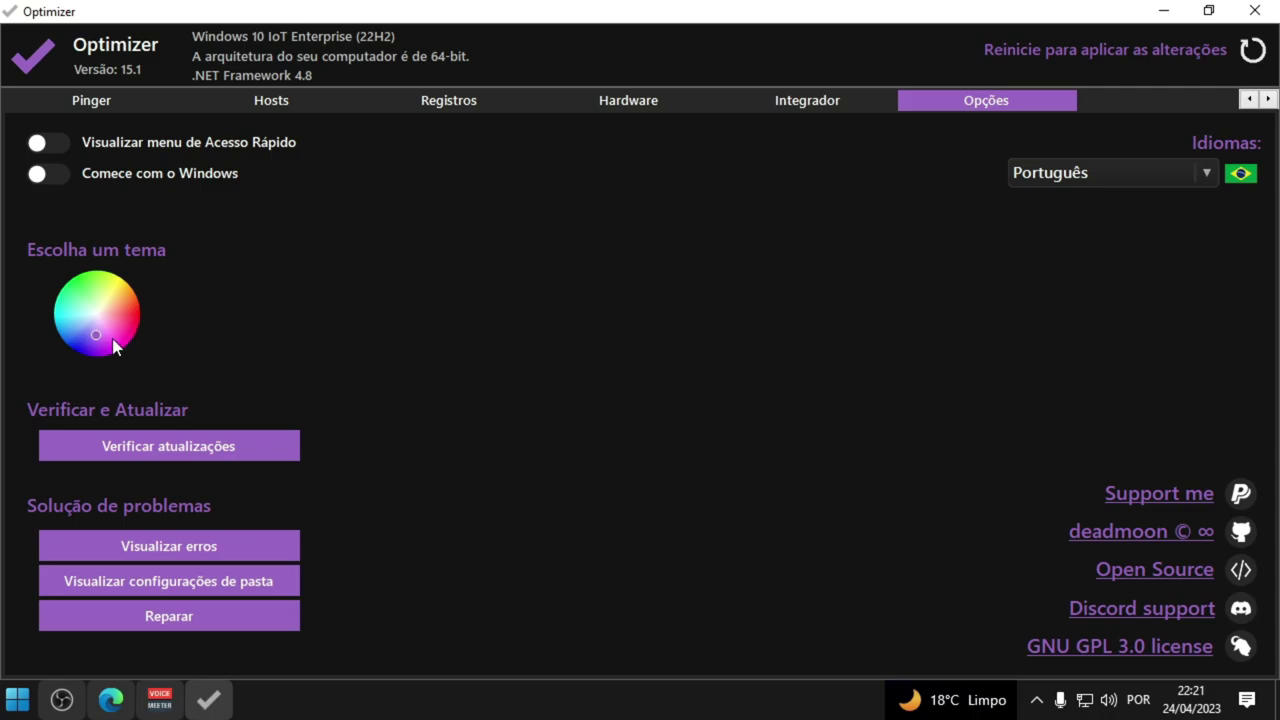
pyautogui.moveTo(94, 337)
pyautogui.mouseDown()
pyautogui.moveTo(68, 337)
pyautogui.moveTo(126, 343)
pyautogui.moveTo(124, 287)
pyautogui.moveTo(90, 284)
pyautogui.moveTo(72, 326)
pyautogui.moveTo(83, 292)
pyautogui.mouseUp()
pyautogui.click(276, 110)
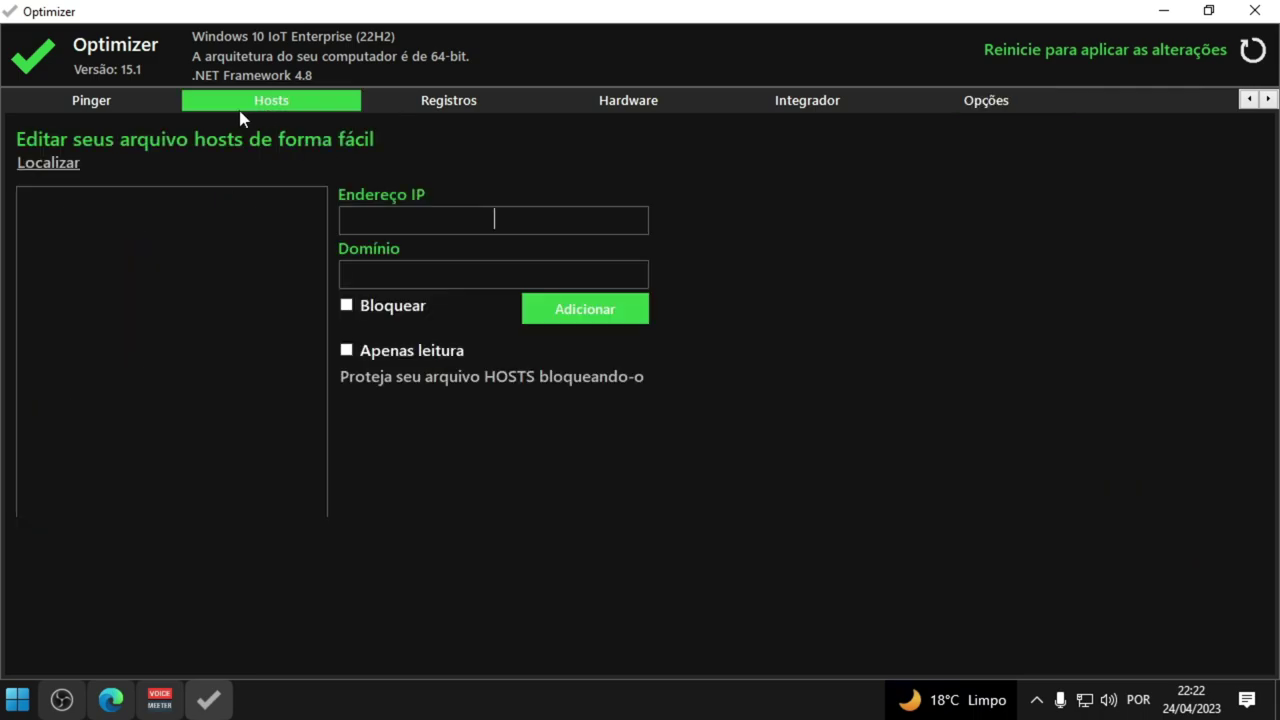
pyautogui.click(94, 108)
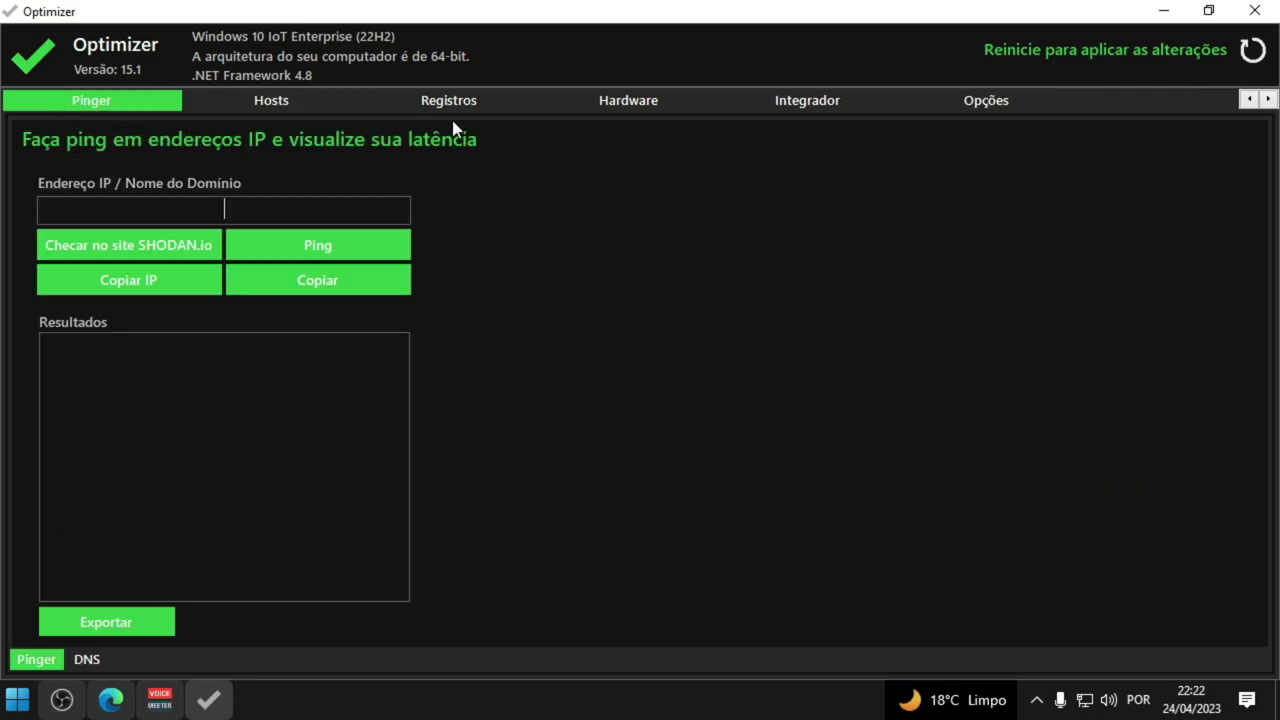
# - Review the Apps UWP, Aplicativos na Inicialização and Universal pages
pyautogui.click(1249, 99)
pyautogui.click(1249, 99)
pyautogui.click(1249, 99)
pyautogui.click(1249, 99)
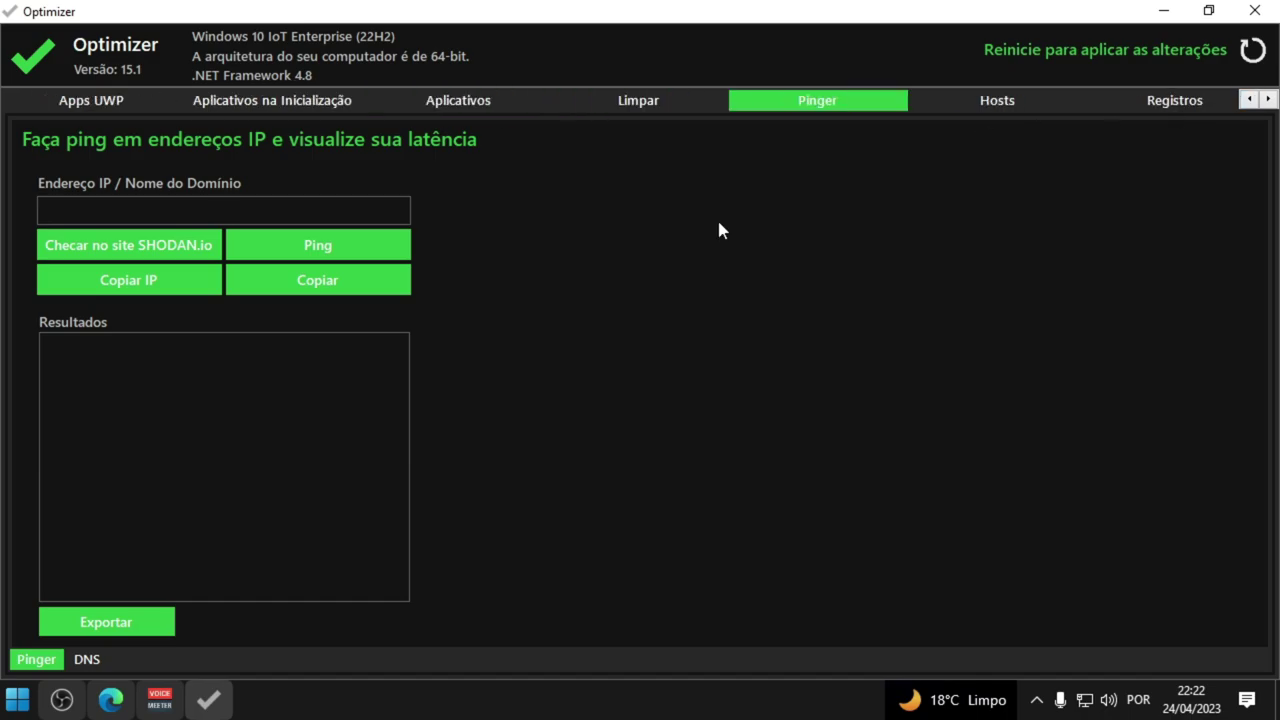
pyautogui.click(116, 103)
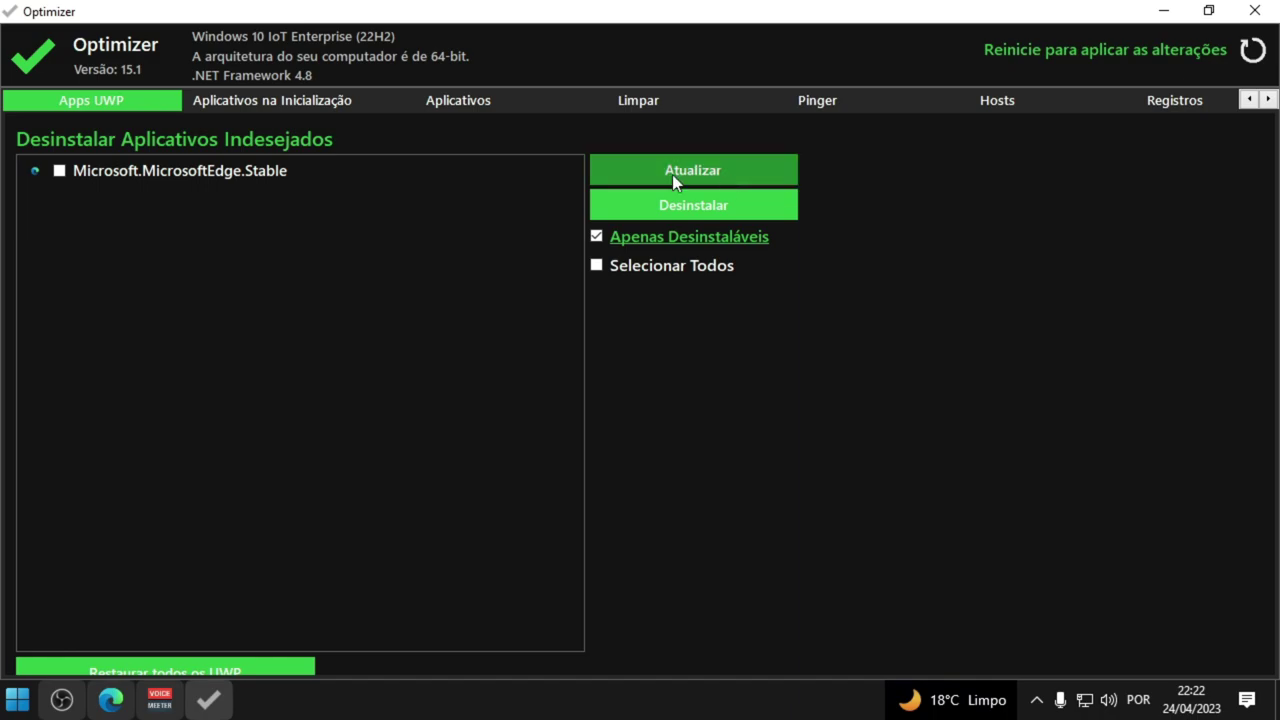
pyautogui.click(279, 104)
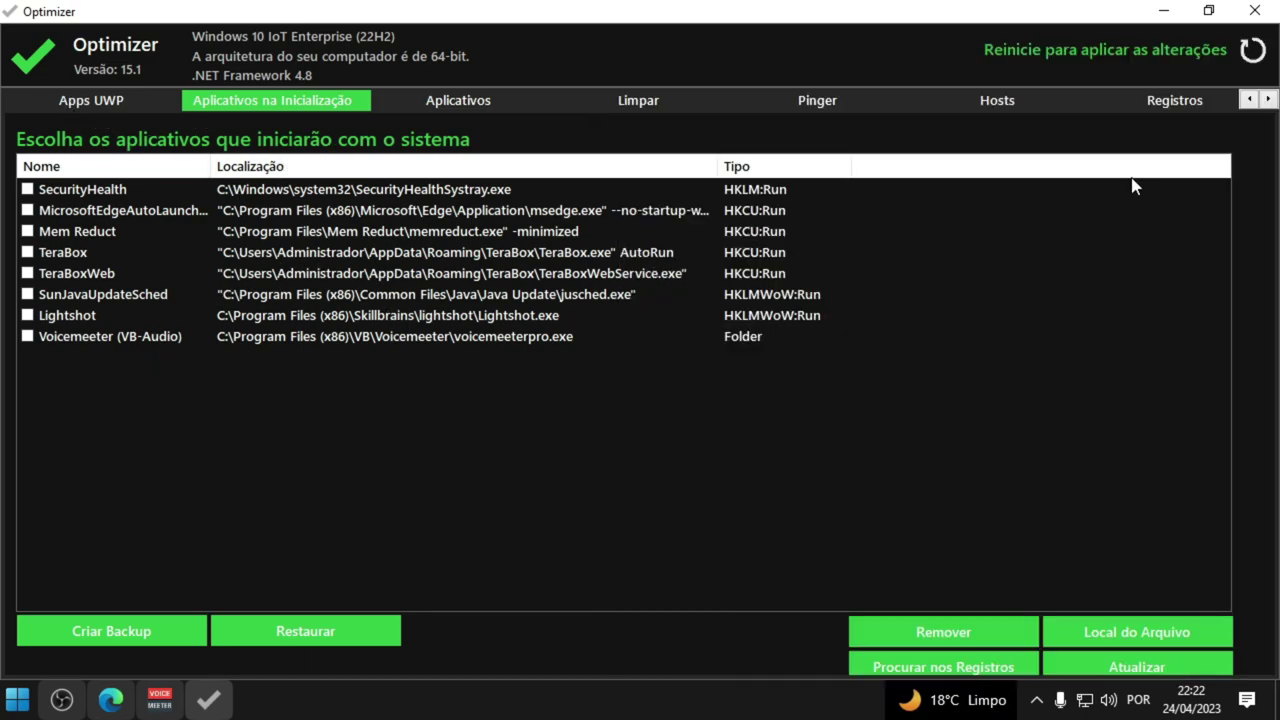
pyautogui.click(1248, 100)
pyautogui.click(1248, 100)
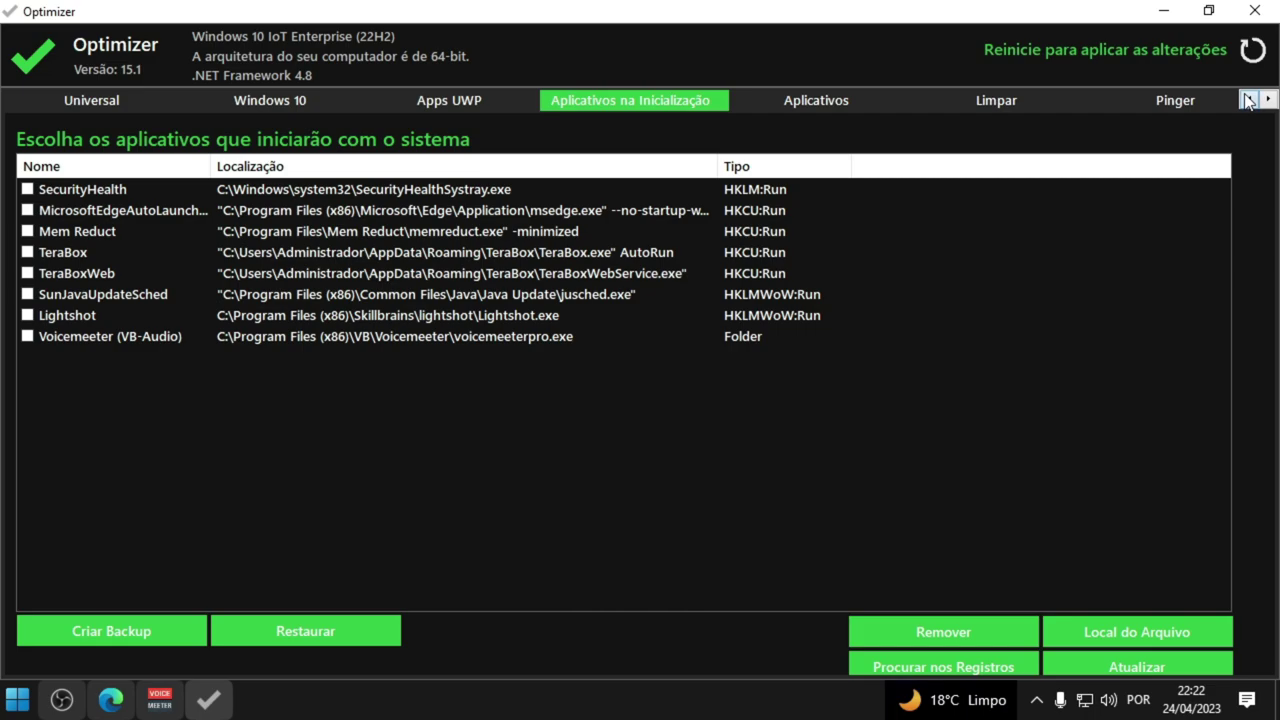
pyautogui.click(98, 104)
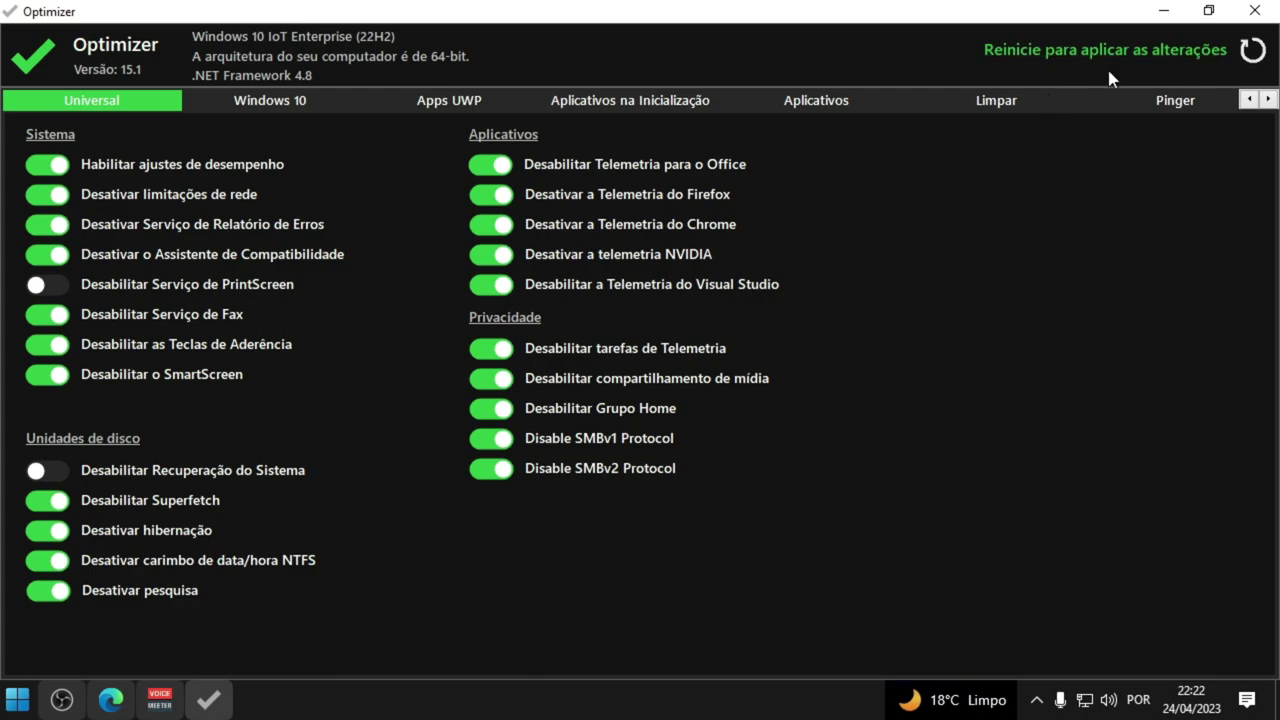
# - On the Windows 10 page, turn on Desabilitar Serviços de Sensores and Remover a Transmissão de Miracast
pyautogui.click(244, 108)
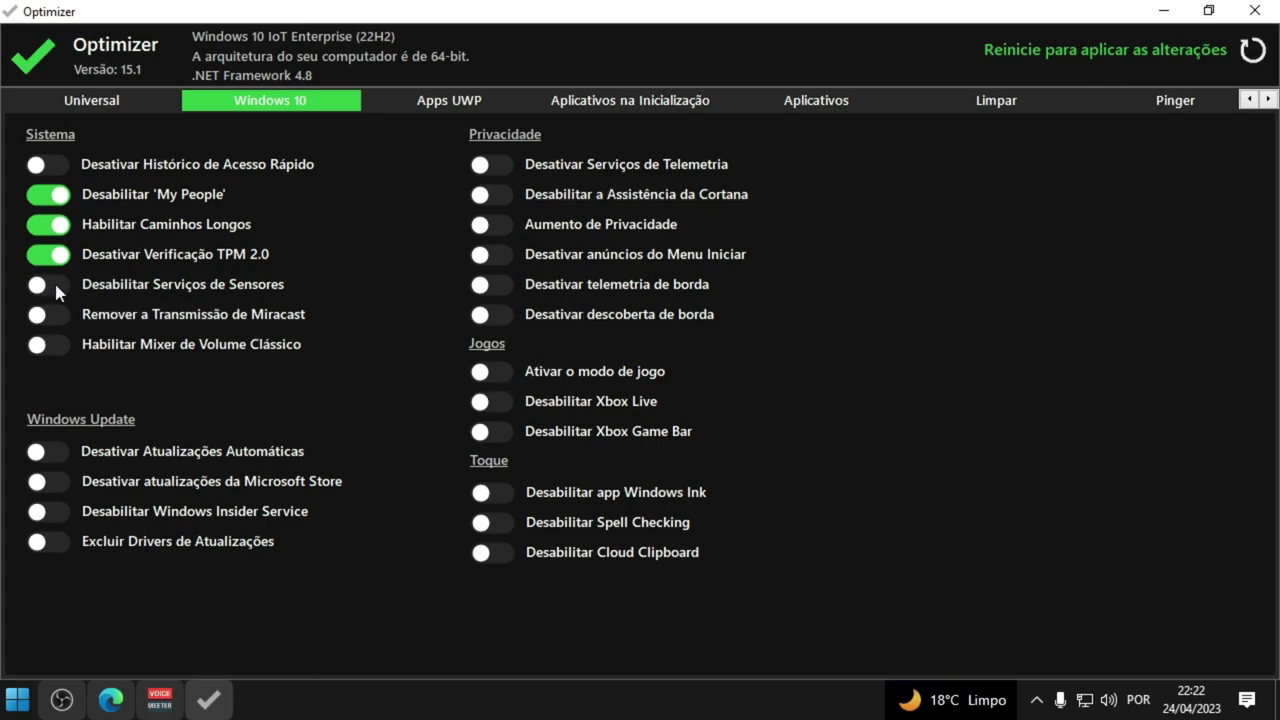
pyautogui.click(50, 315)
pyautogui.click(36, 352)
# - Disable Xbox Live, Xbox Game Bar, Windows Ink, Spell Checking and Cloud Clipboard, and switch Ativar o modo de jogo on and back off
pyautogui.click(491, 372)
pyautogui.click(490, 402)
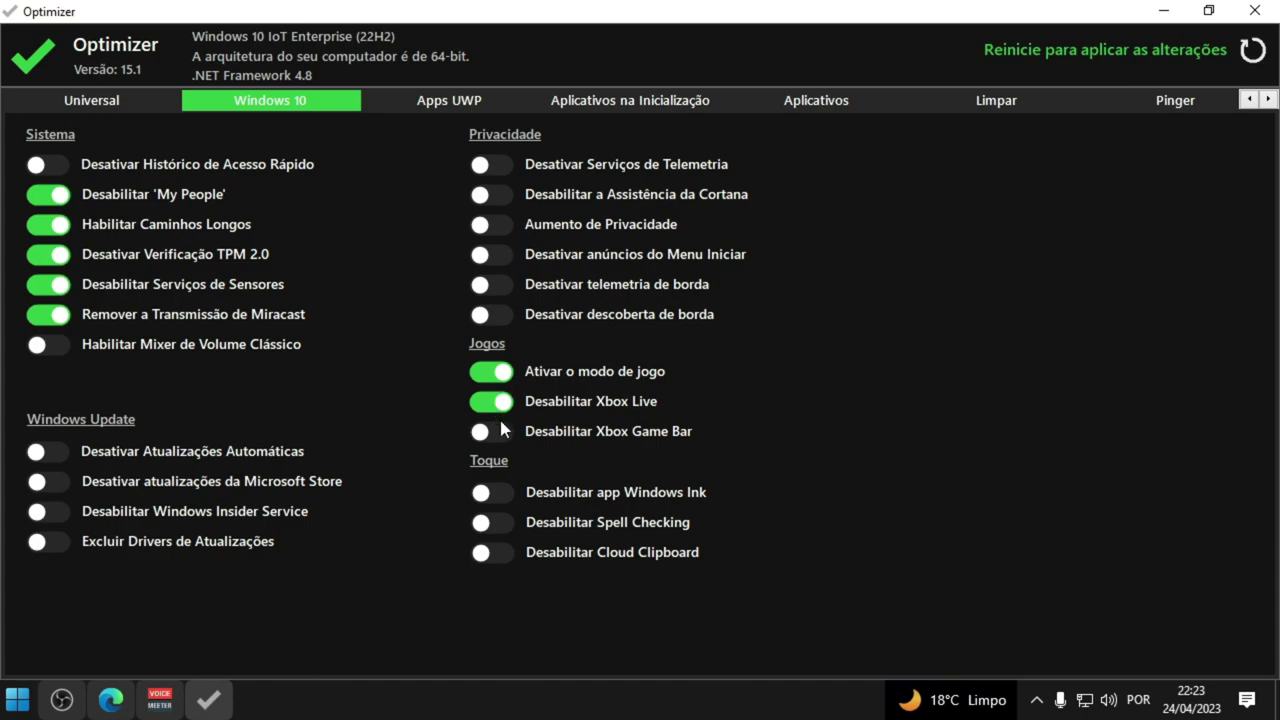
pyautogui.click(496, 429)
pyautogui.click(490, 372)
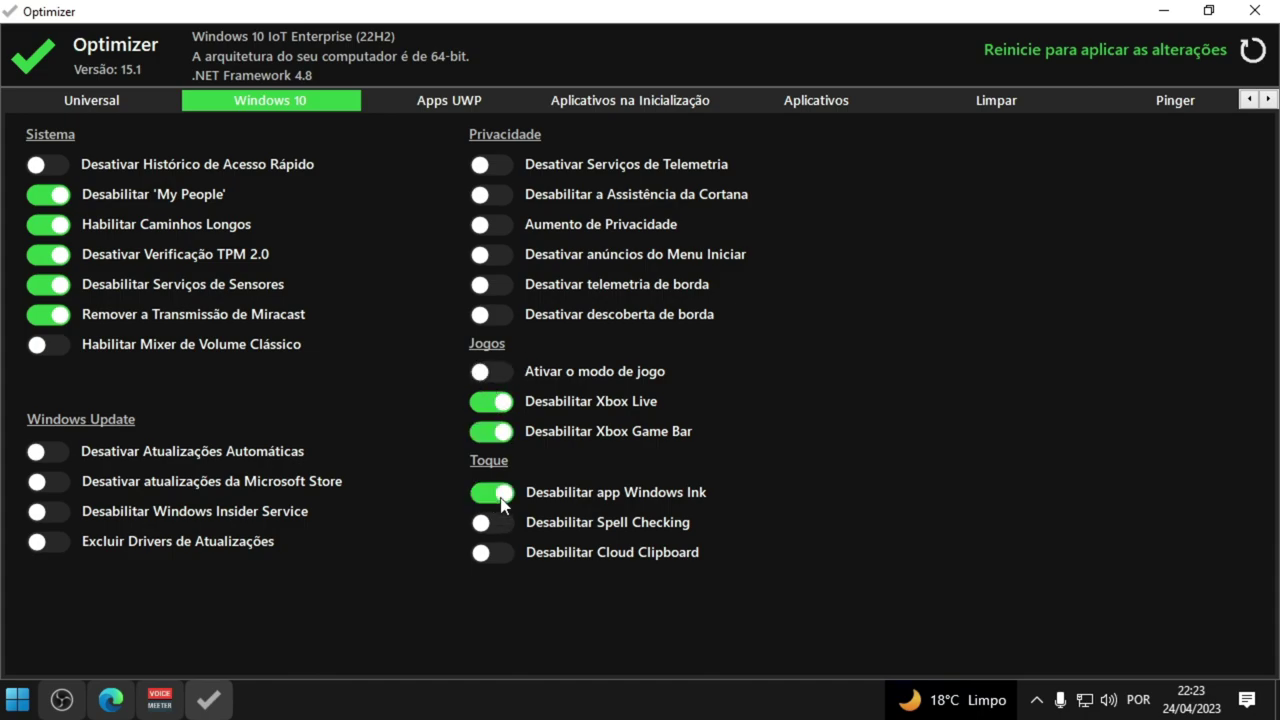
pyautogui.click(494, 554)
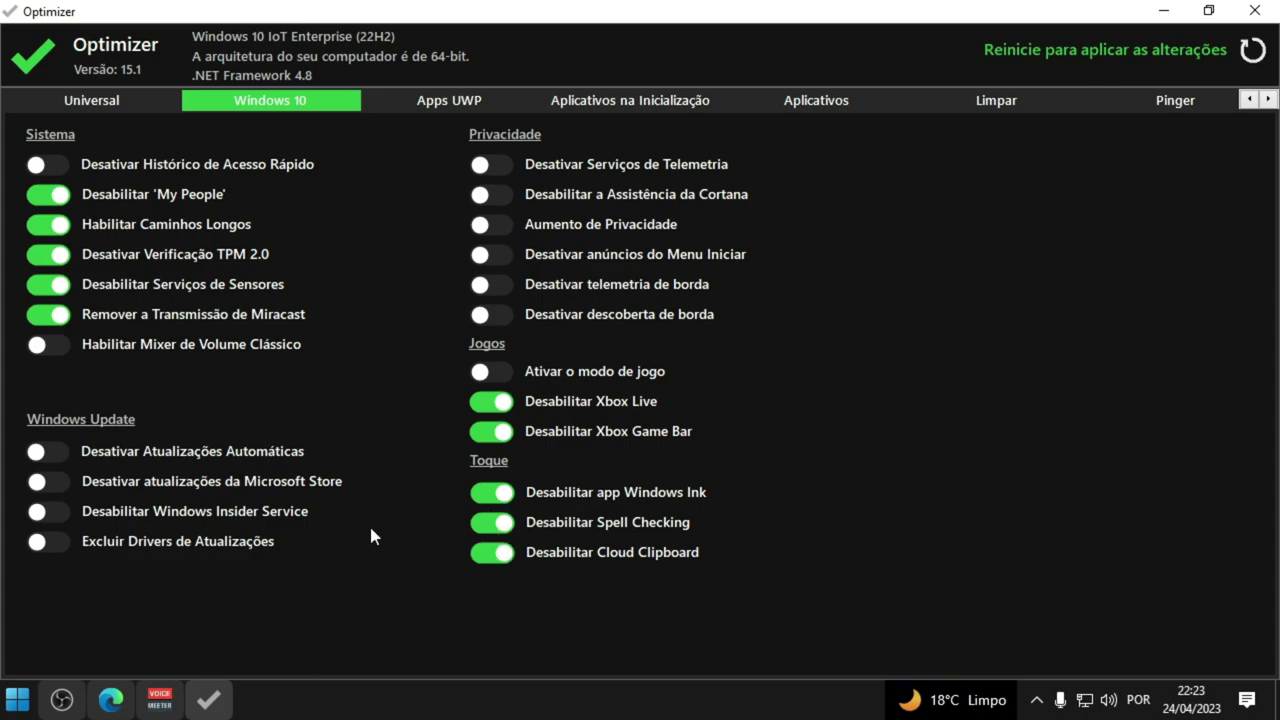